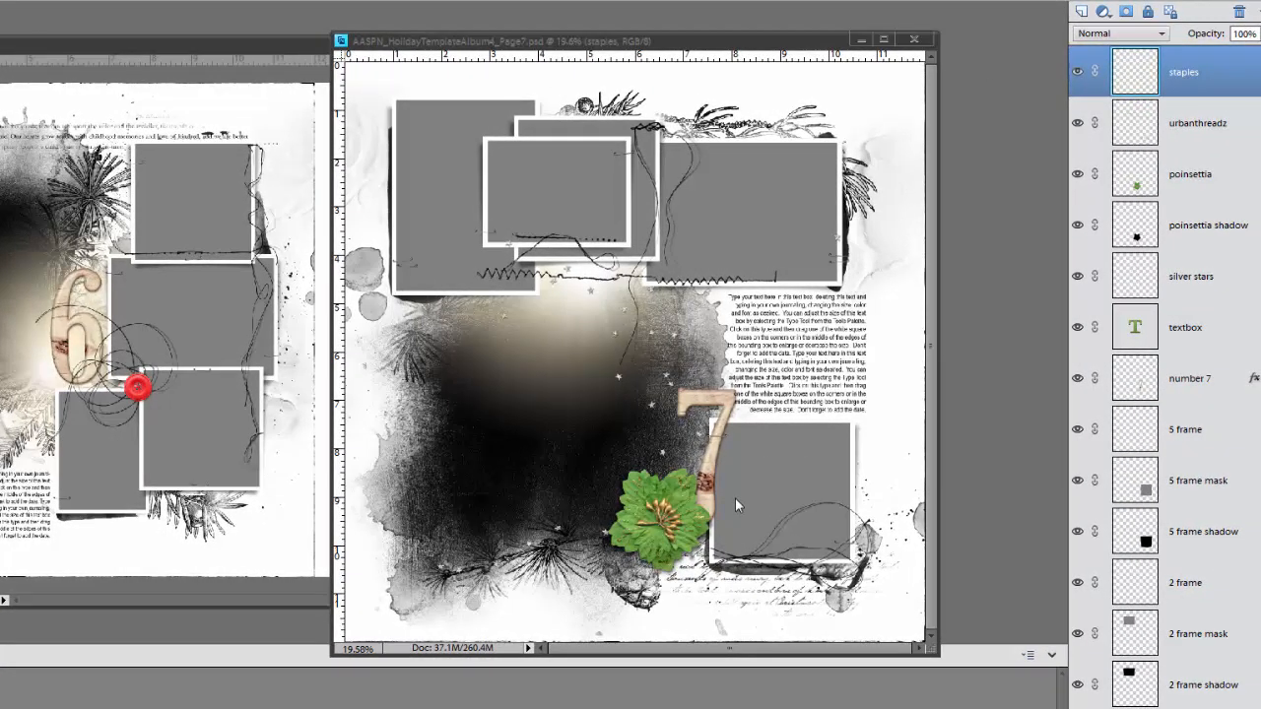
Move all Page7 template layers, from staples to background, onto the blank half of the Untitled-1 double-page document and close the template
drag(461, 42, 532, 45)
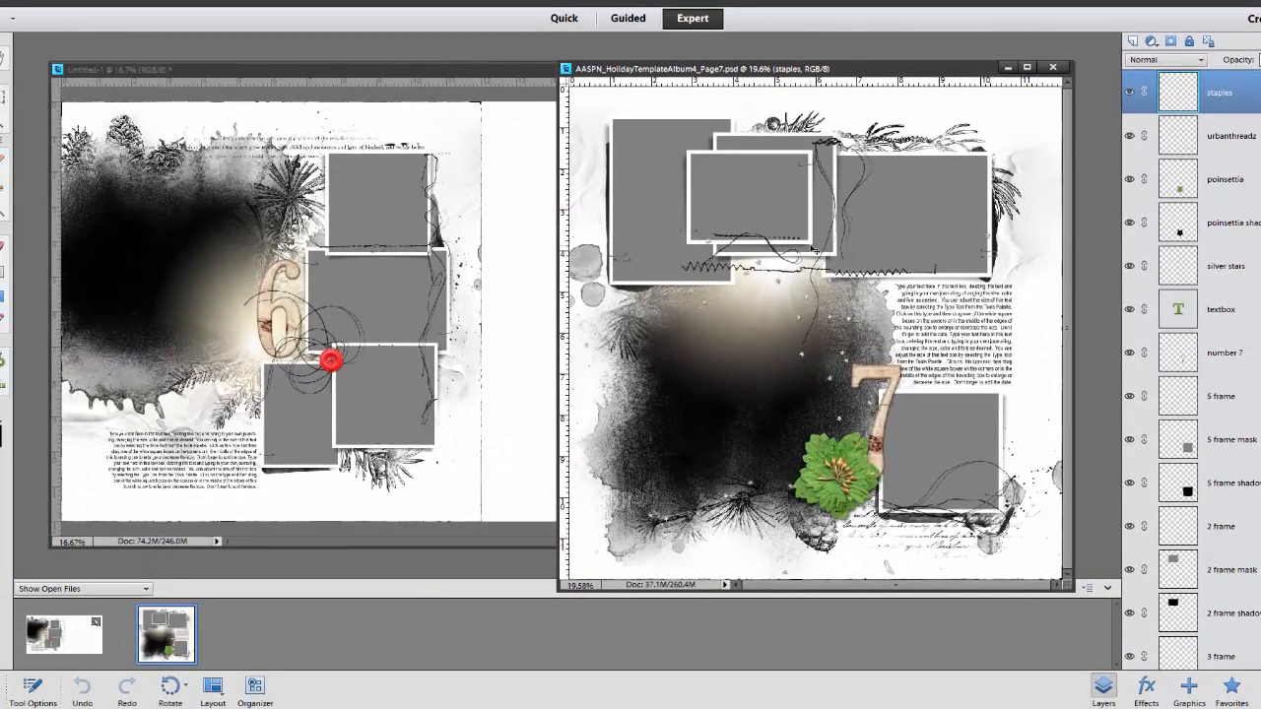
click(512, 71)
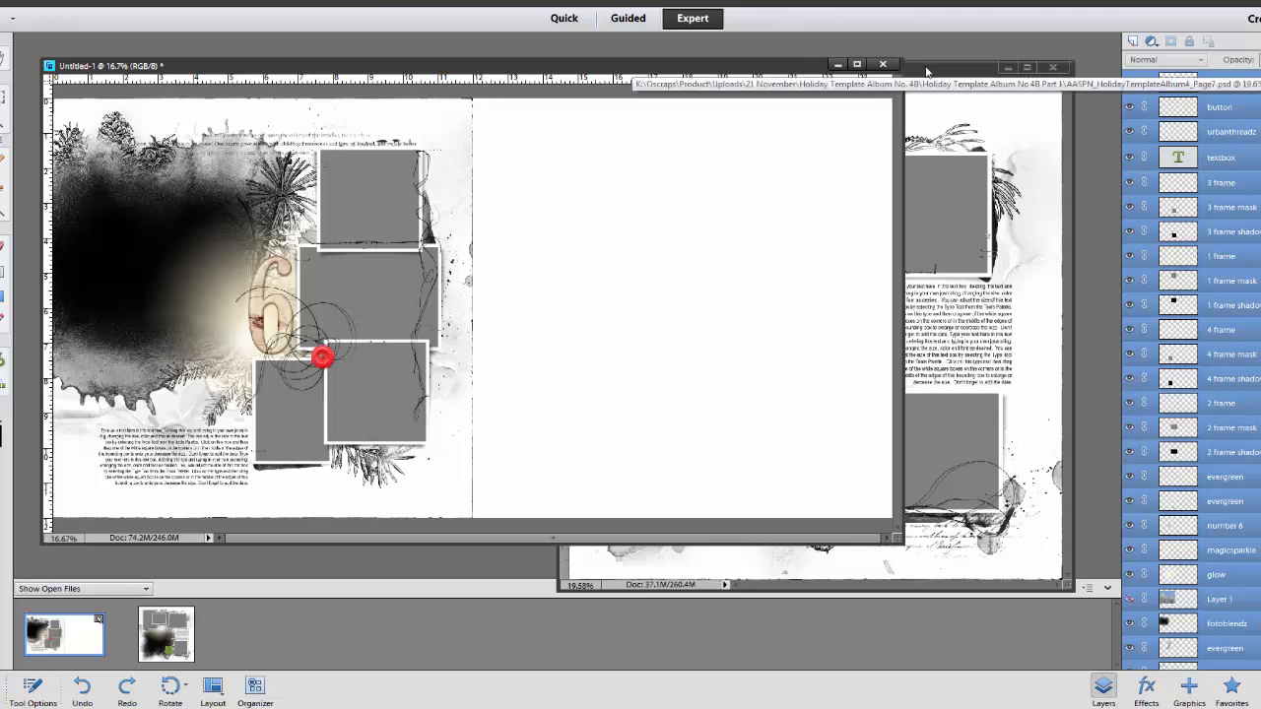
click(926, 72)
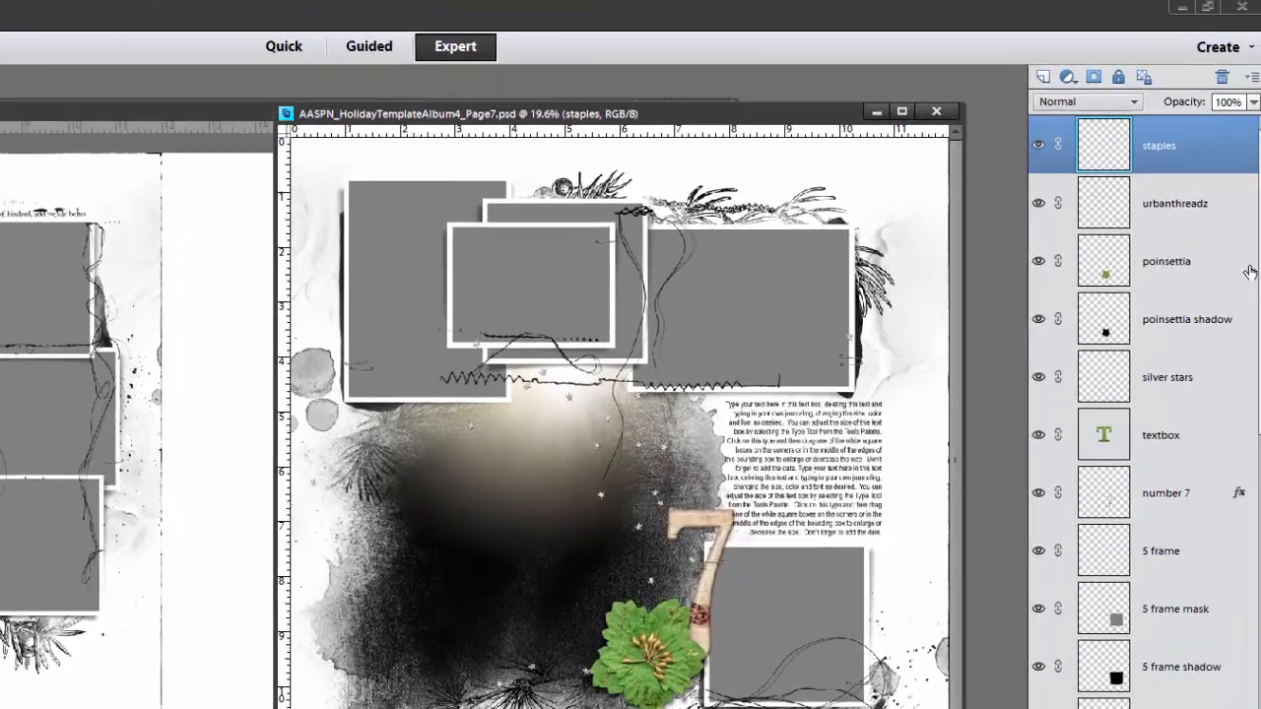
scroll(1258, 378, down, 10)
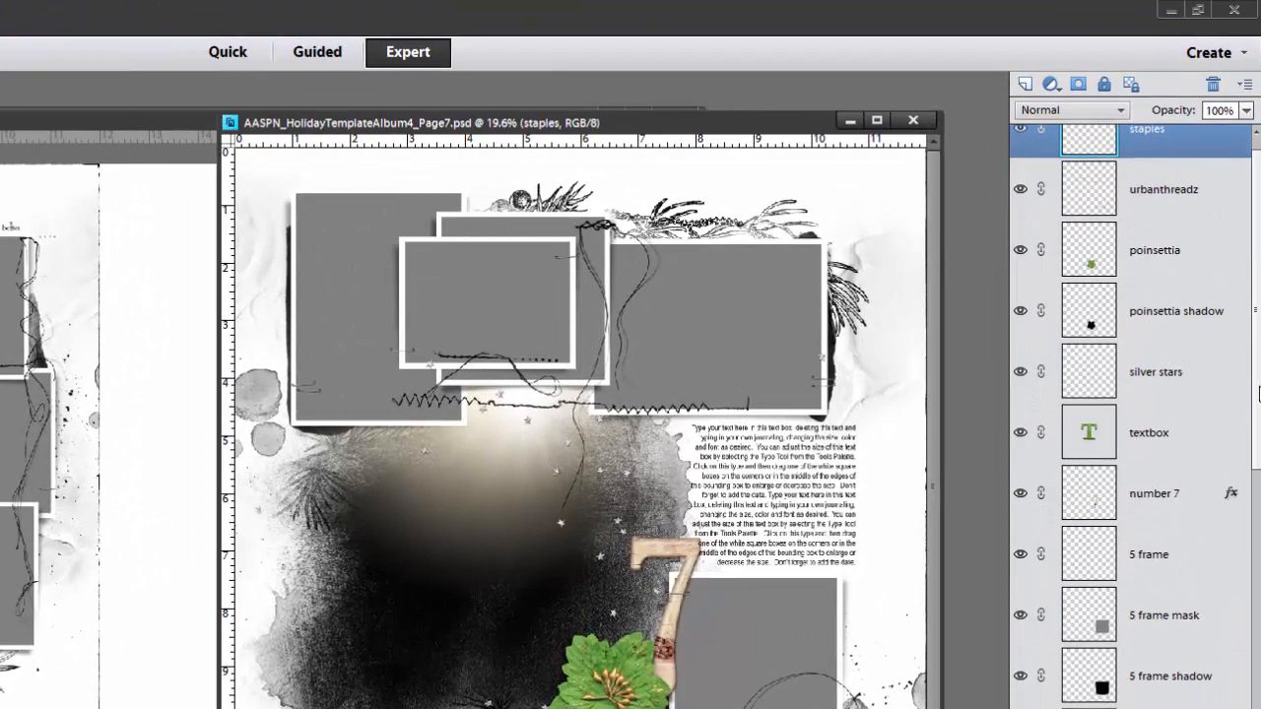
scroll(1133, 413, down, 9)
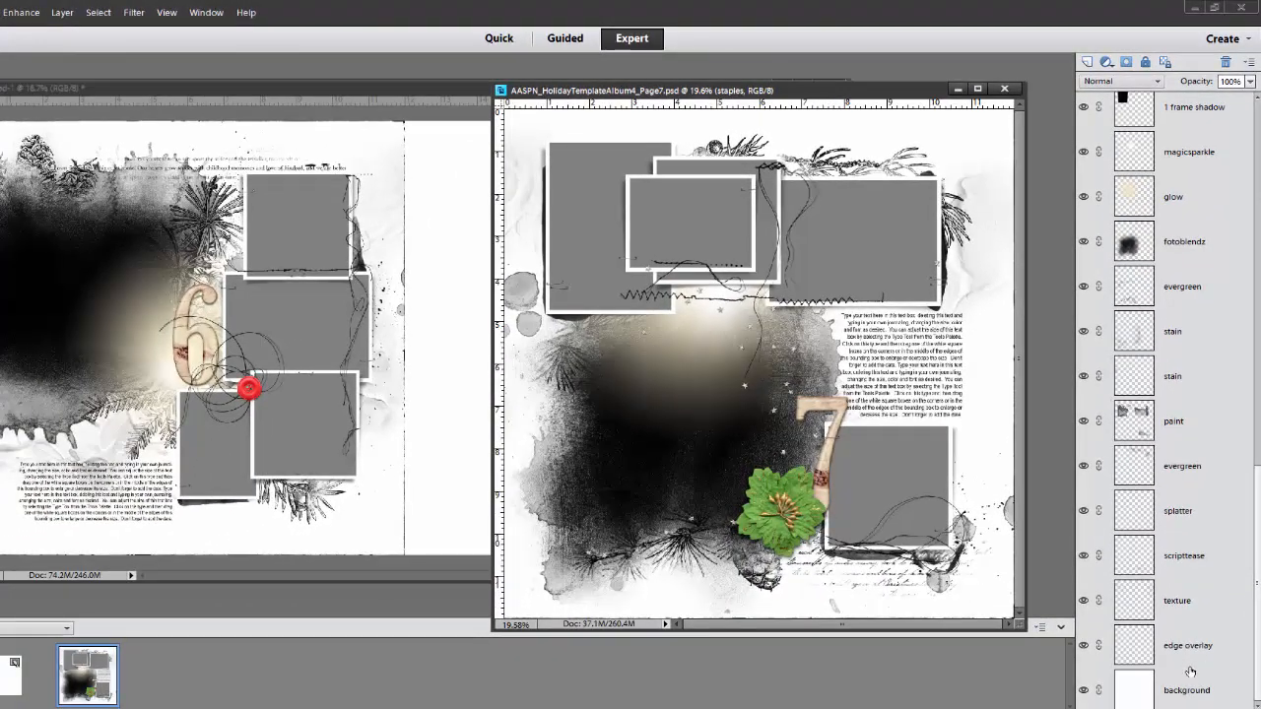
shift+click(1187, 692)
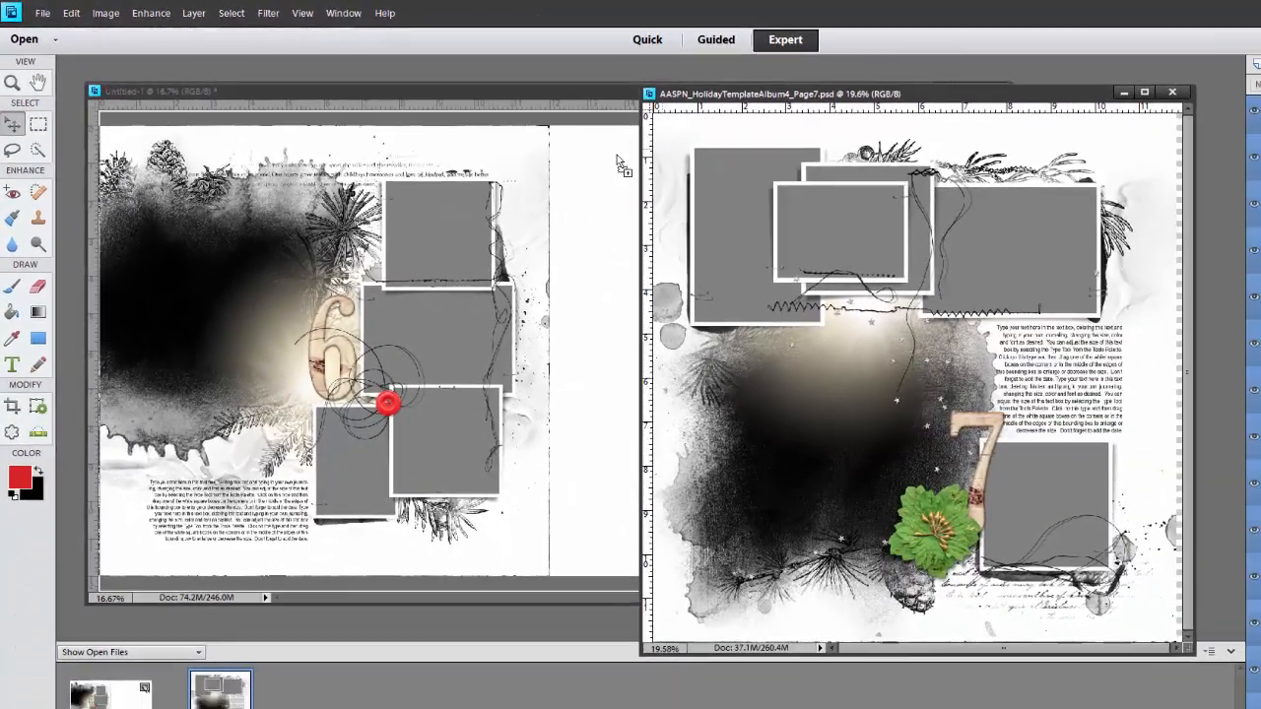
drag(617, 156, 551, 149)
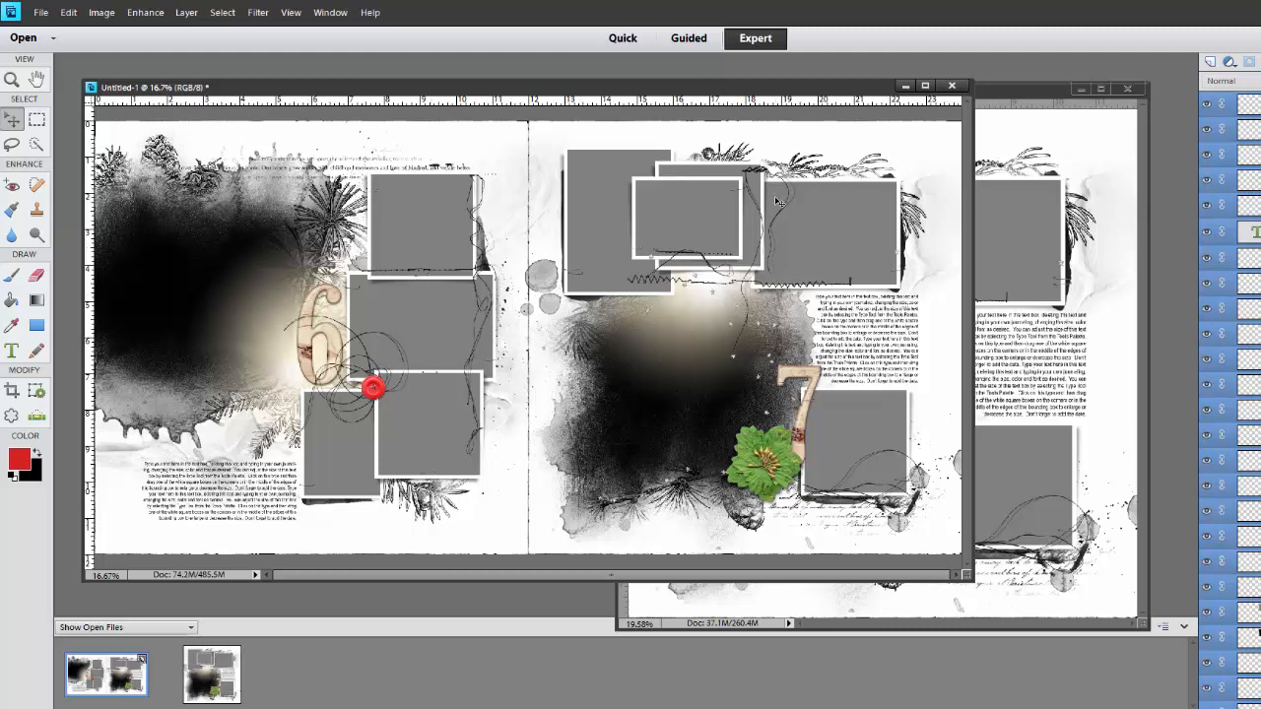
click(1128, 91)
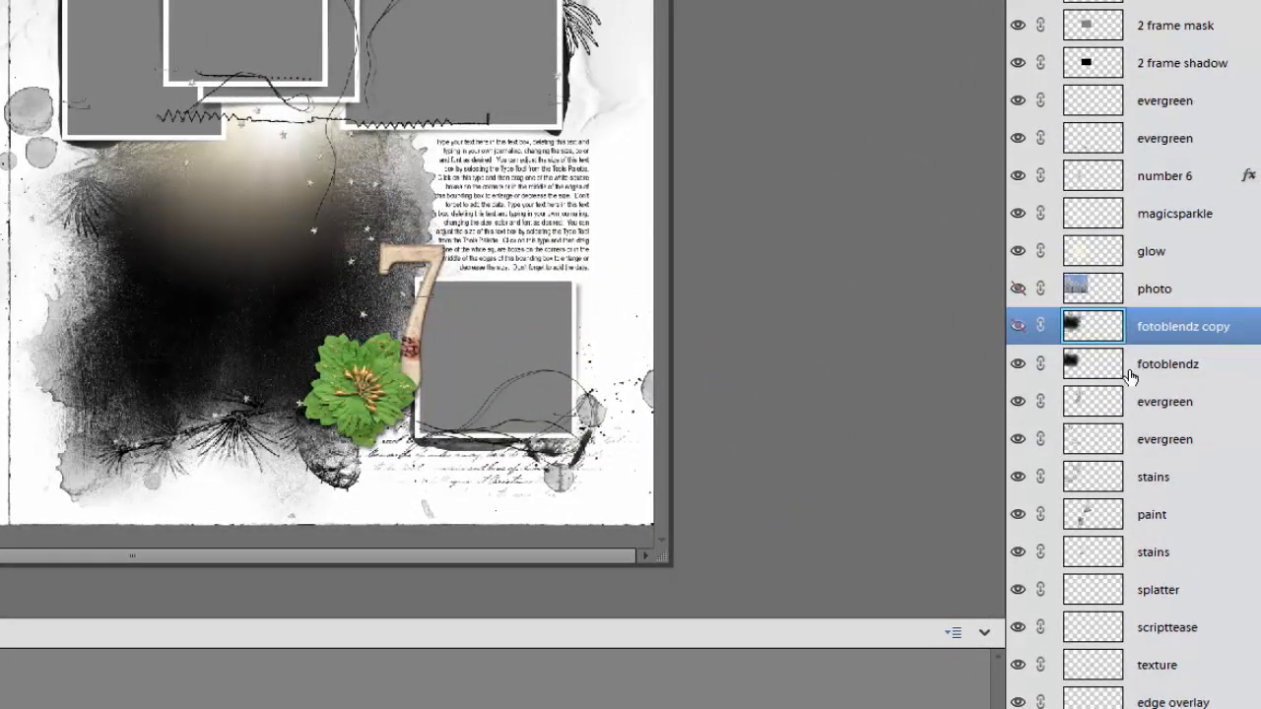
Select the fotoblendz layer and the two evergreen and stains layers directly below it, and hide all four
click(1110, 378)
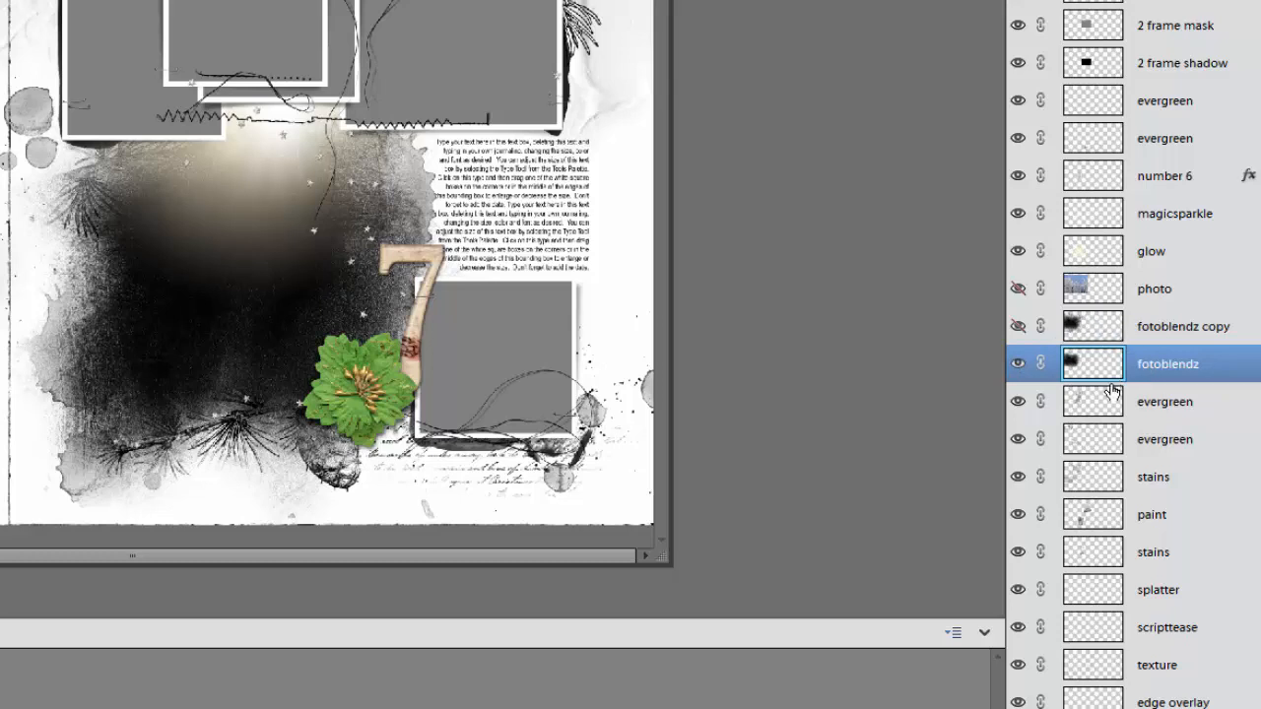
shift+click(1122, 486)
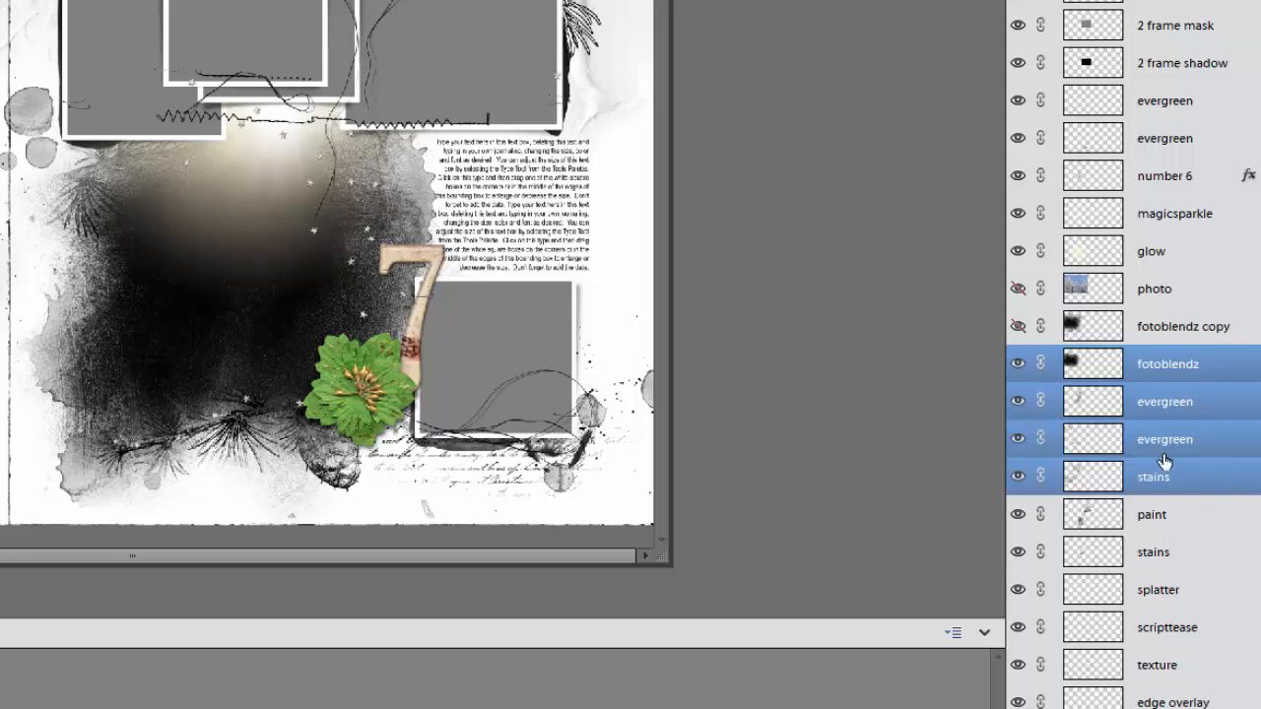
click(1018, 364)
click(1017, 402)
click(1017, 440)
click(1018, 477)
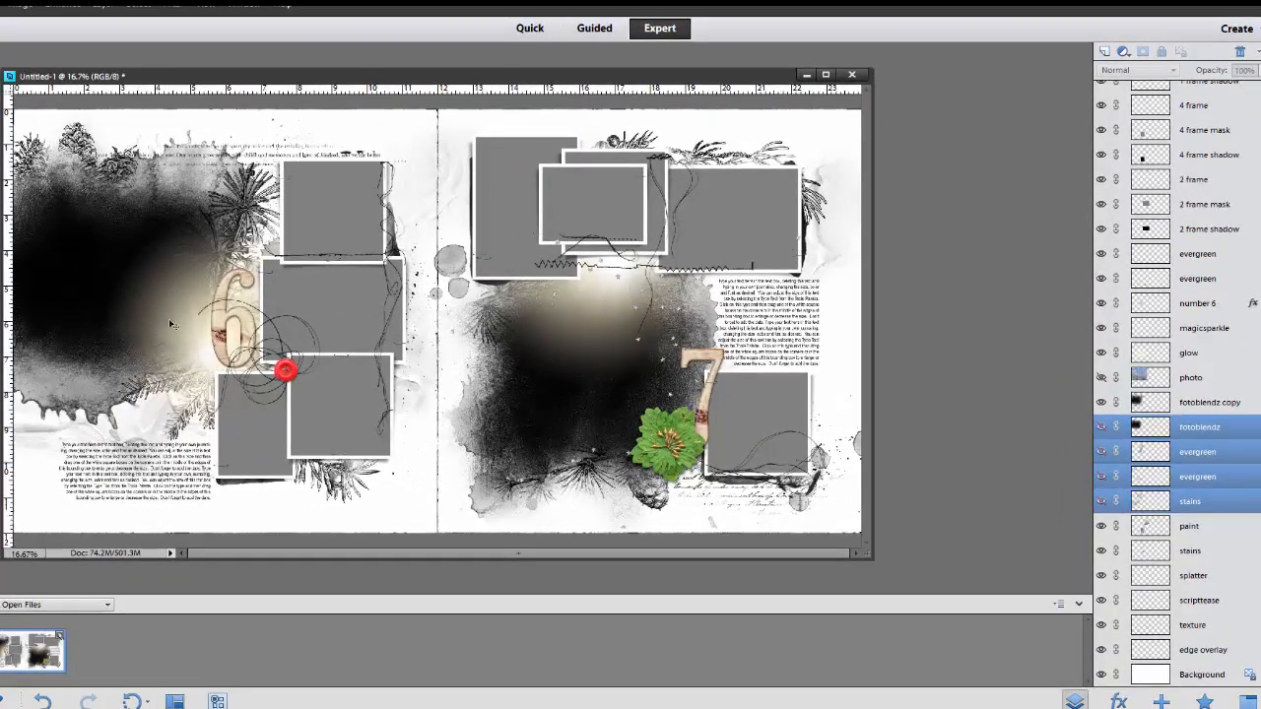
Show the fotoblendz copy and photo layers and clip the photo to fotoblendz copy
click(1200, 406)
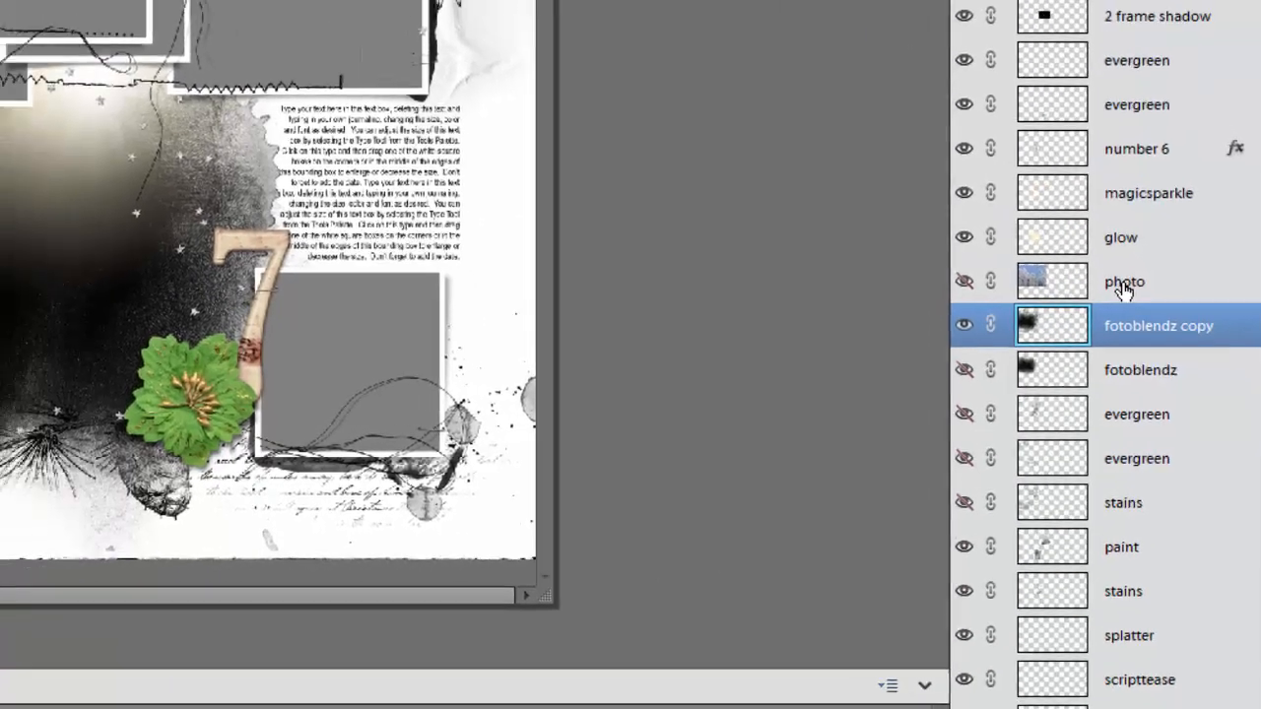
click(1097, 266)
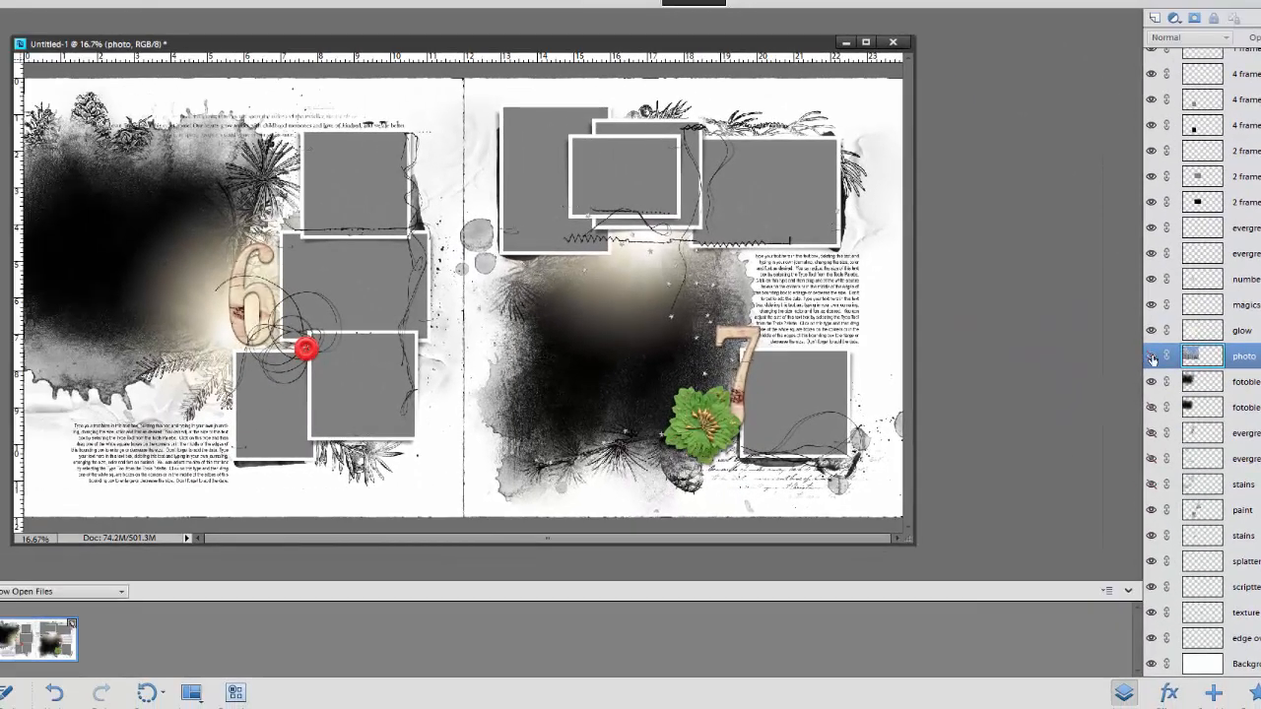
click(1152, 357)
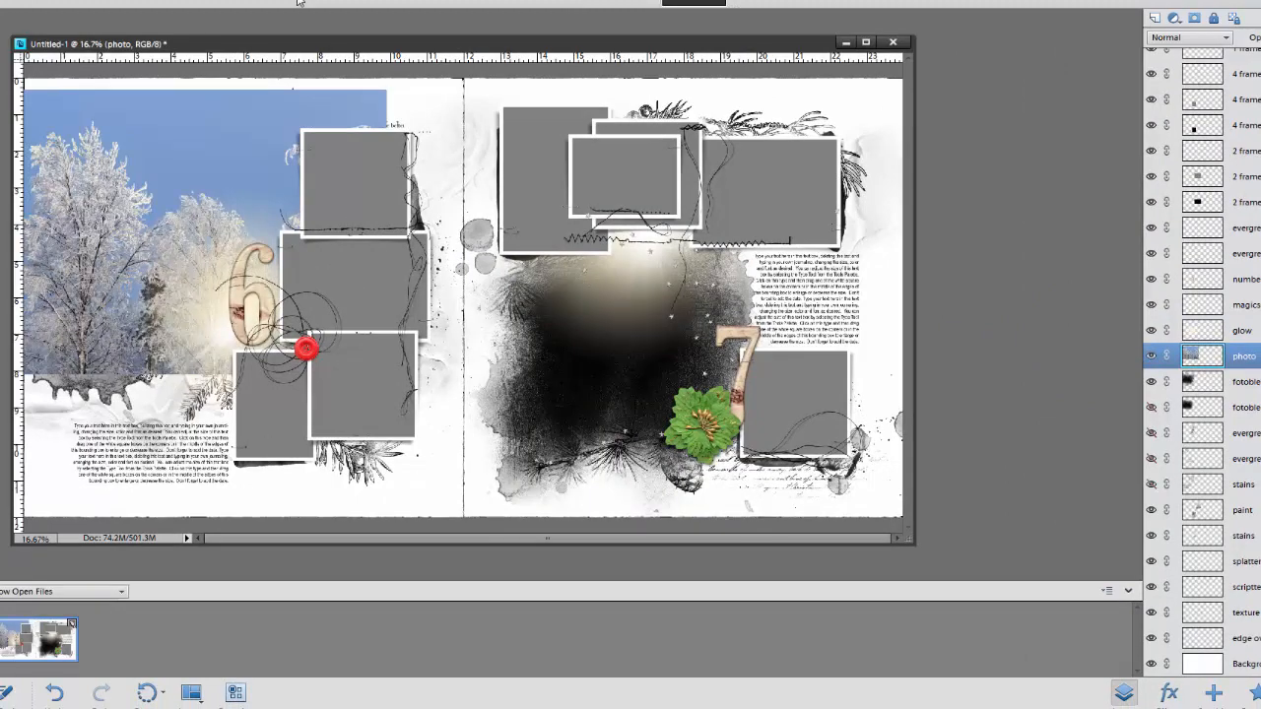
key(ctrl+g)
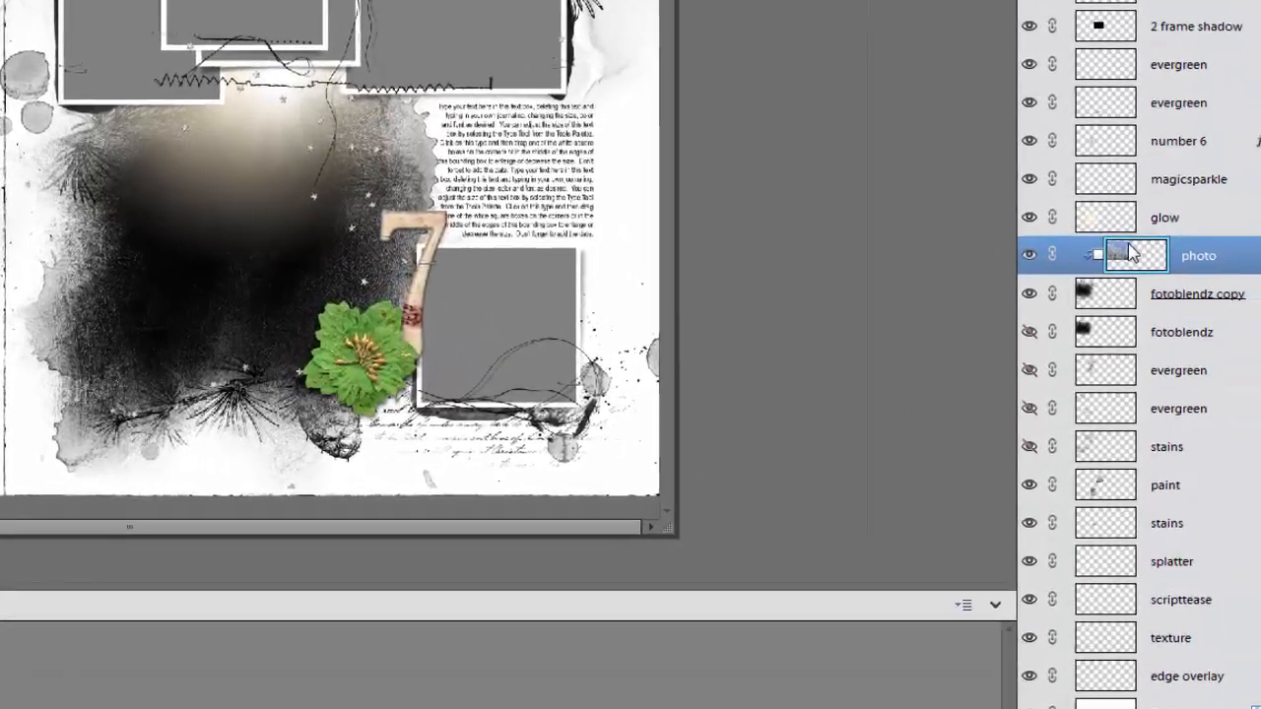
Release the photo layer from its clipping mask, keeping it below glow, and hide the fotoblendz copy layer
drag(1128, 255, 1123, 220)
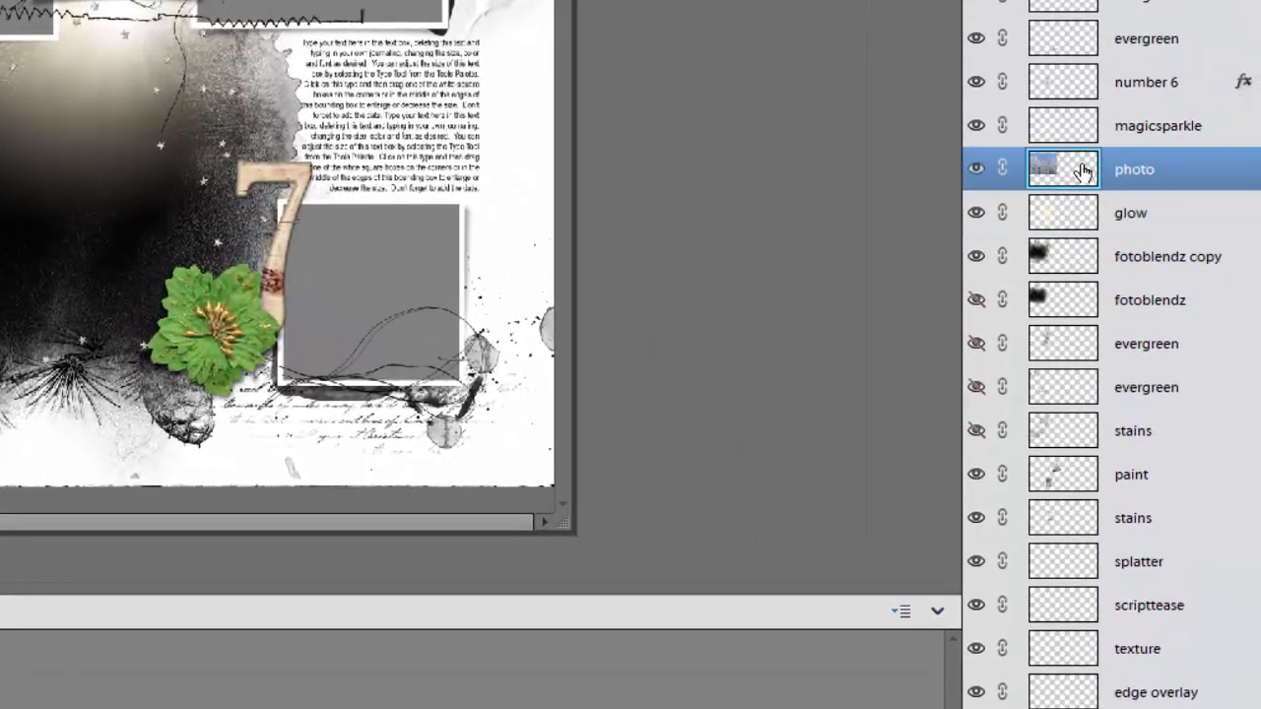
drag(1084, 171, 1064, 210)
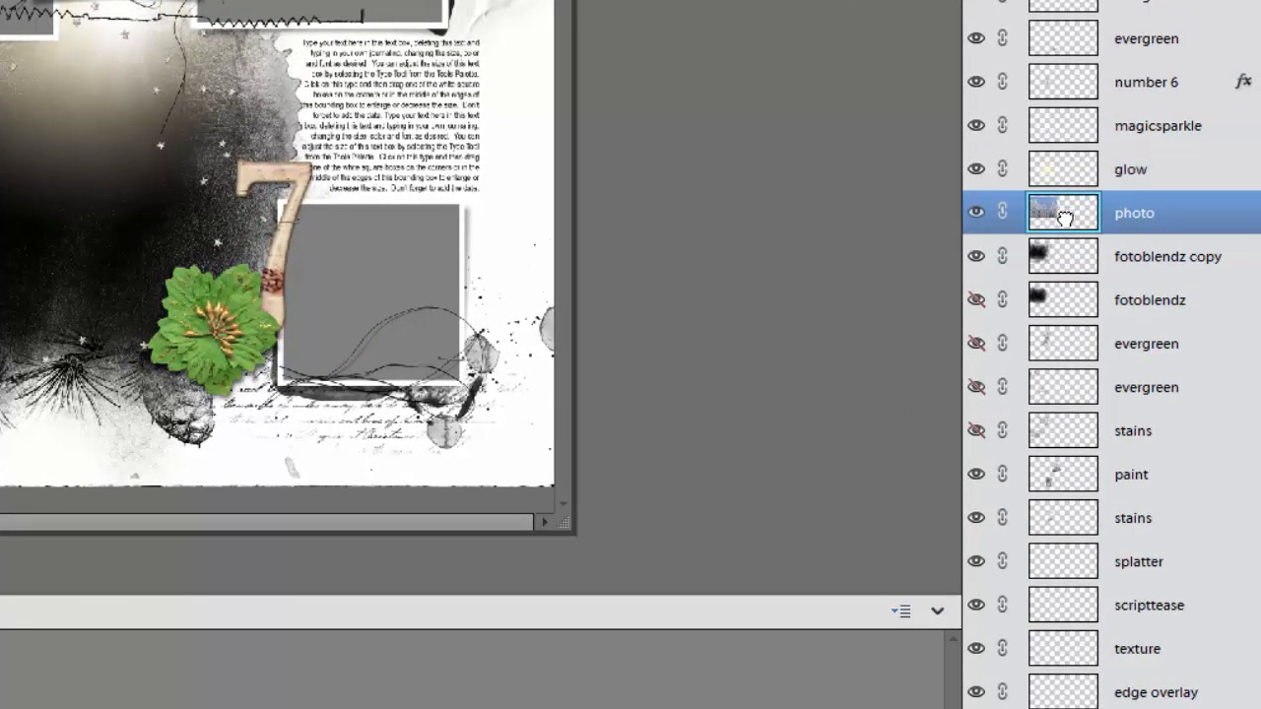
click(976, 259)
click(1057, 264)
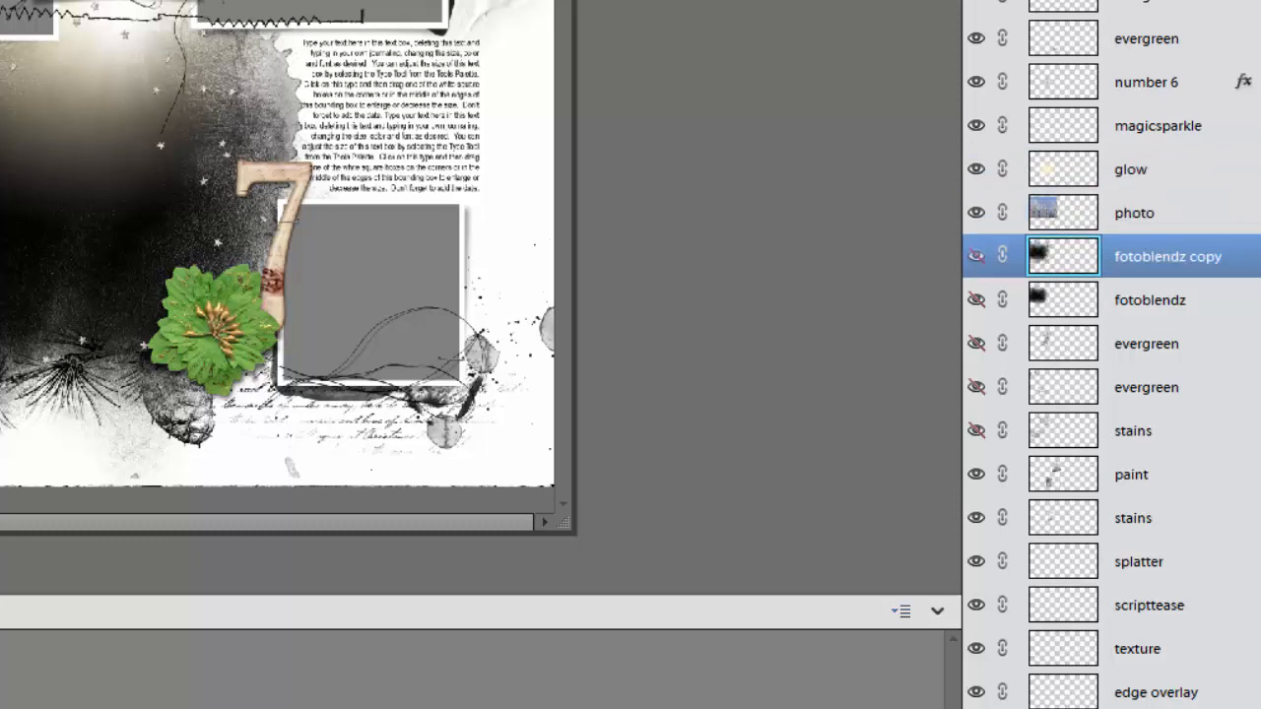
Show the fotoblendz, evergreen and stains layers again
click(977, 299)
click(976, 388)
click(976, 431)
Place the photo layer directly above the original fotoblendz layer and clip it to that layer
click(1066, 211)
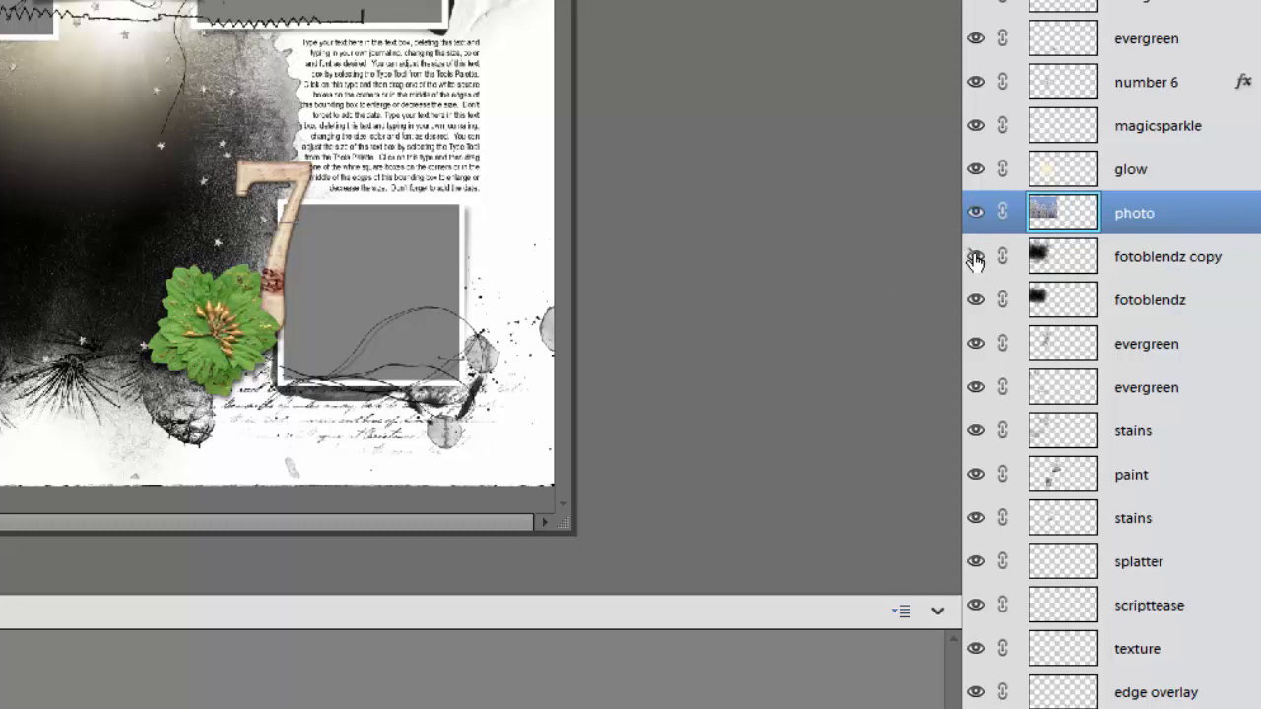
drag(1044, 223, 1043, 279)
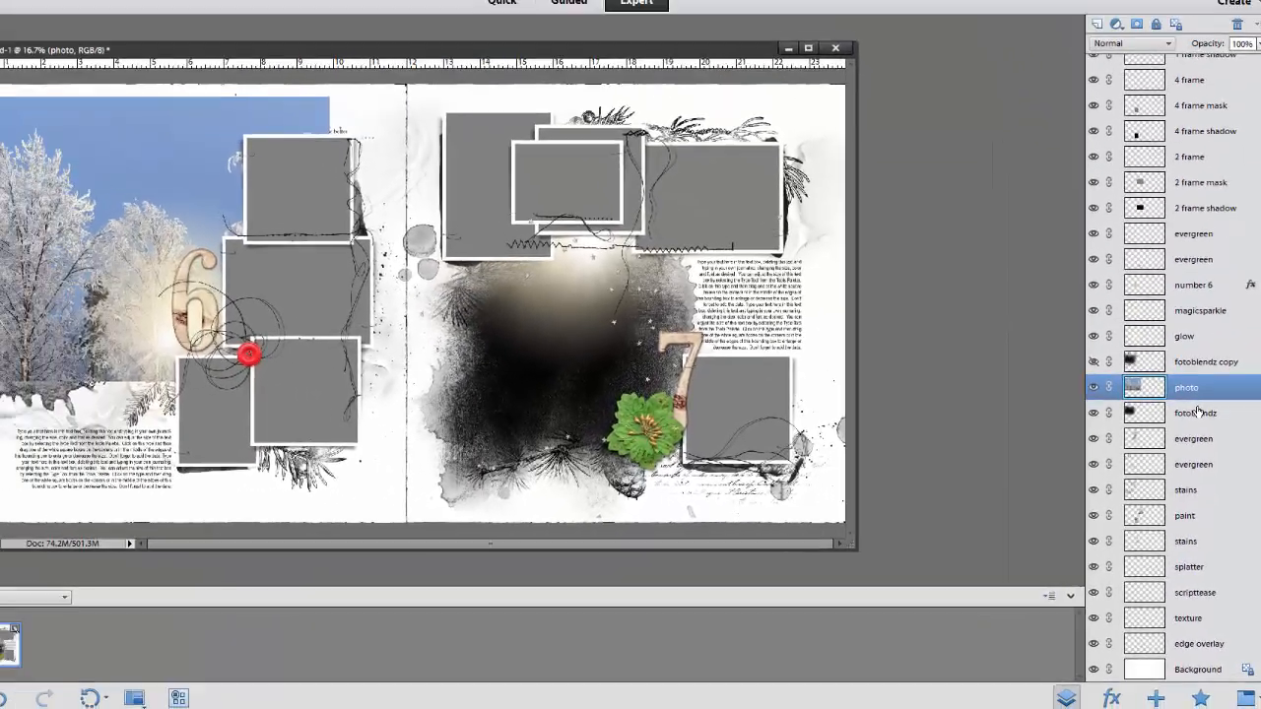
key(ctrl+g)
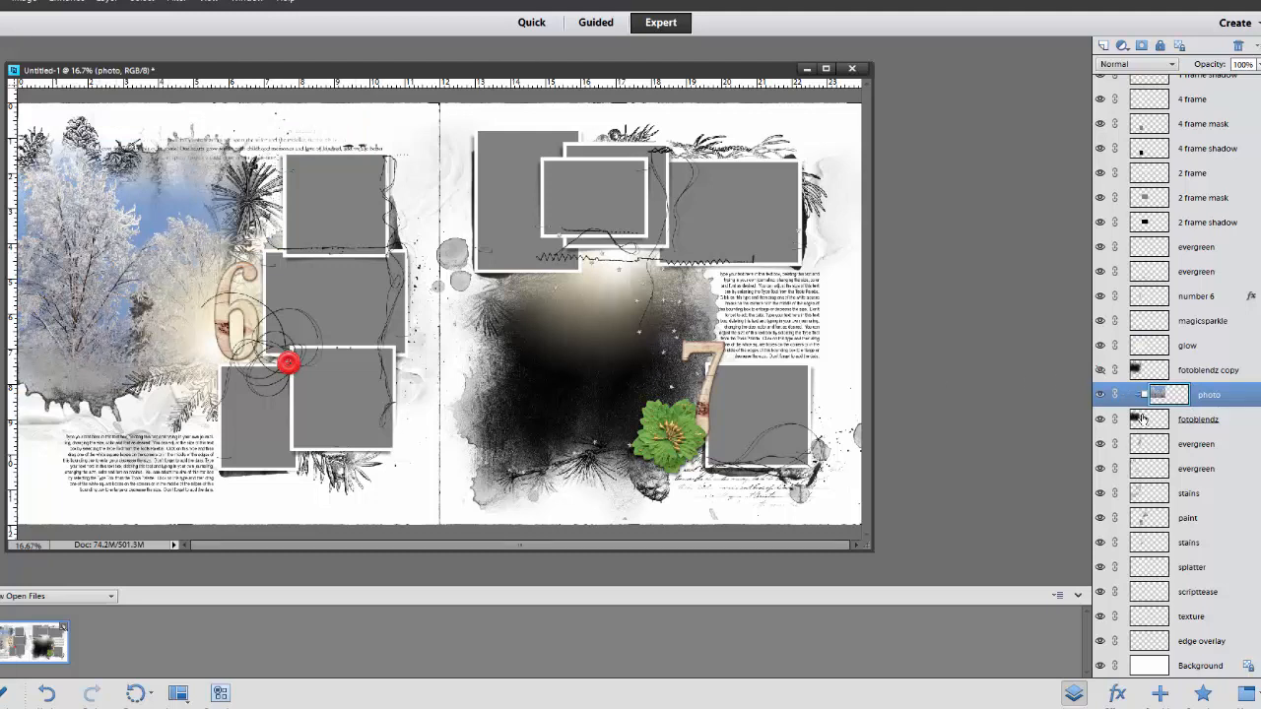
Select the evergreen layer directly below fotoblendz and set the foreground color to gray #6d7273 sampled from the photo
click(1143, 443)
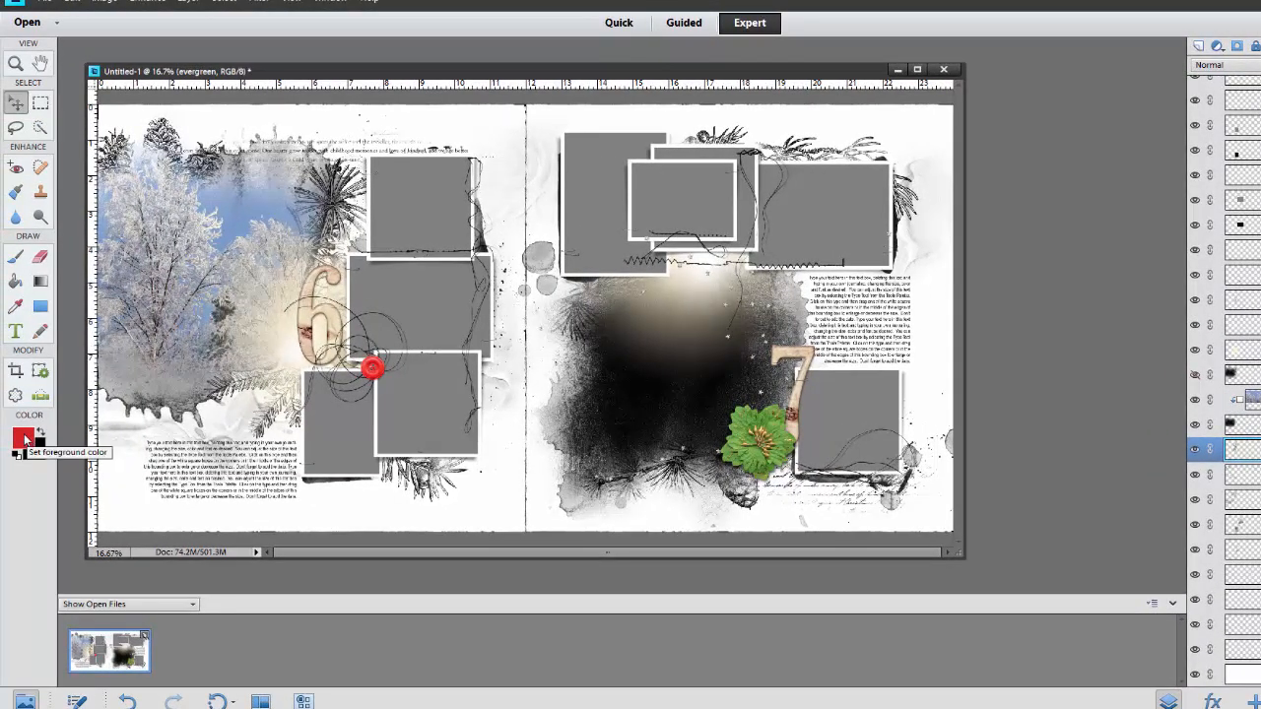
click(24, 438)
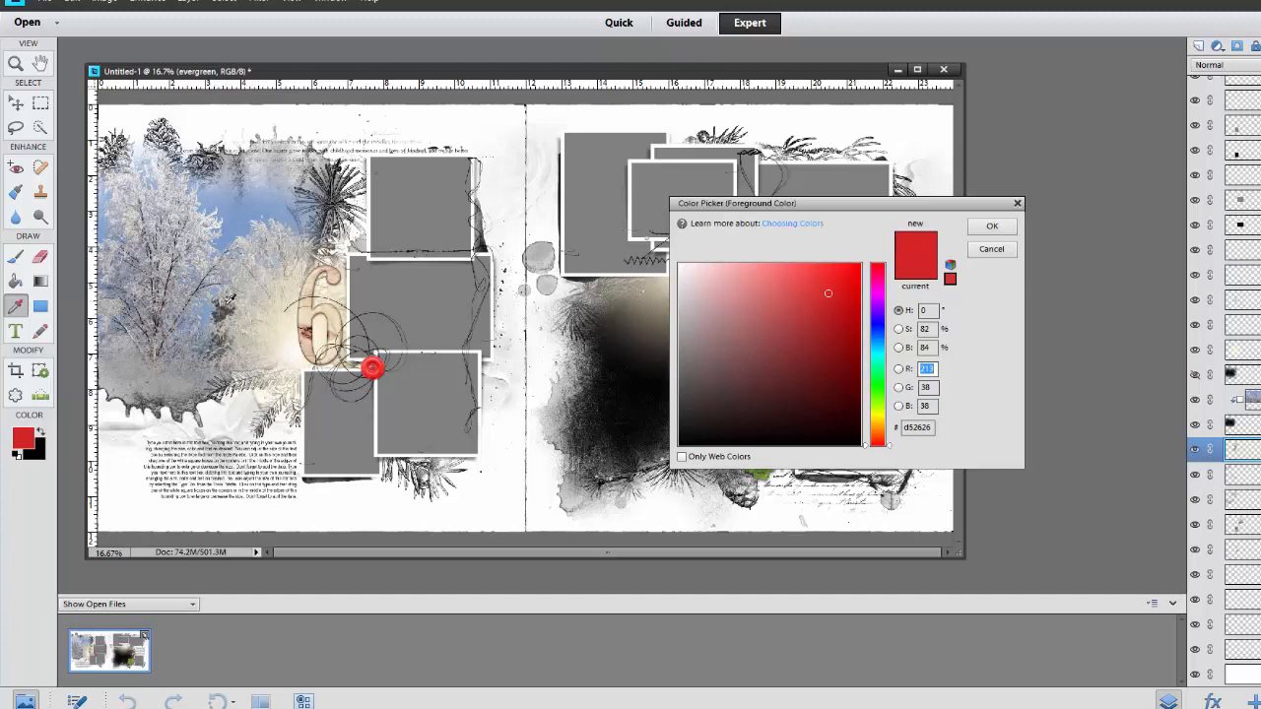
click(220, 310)
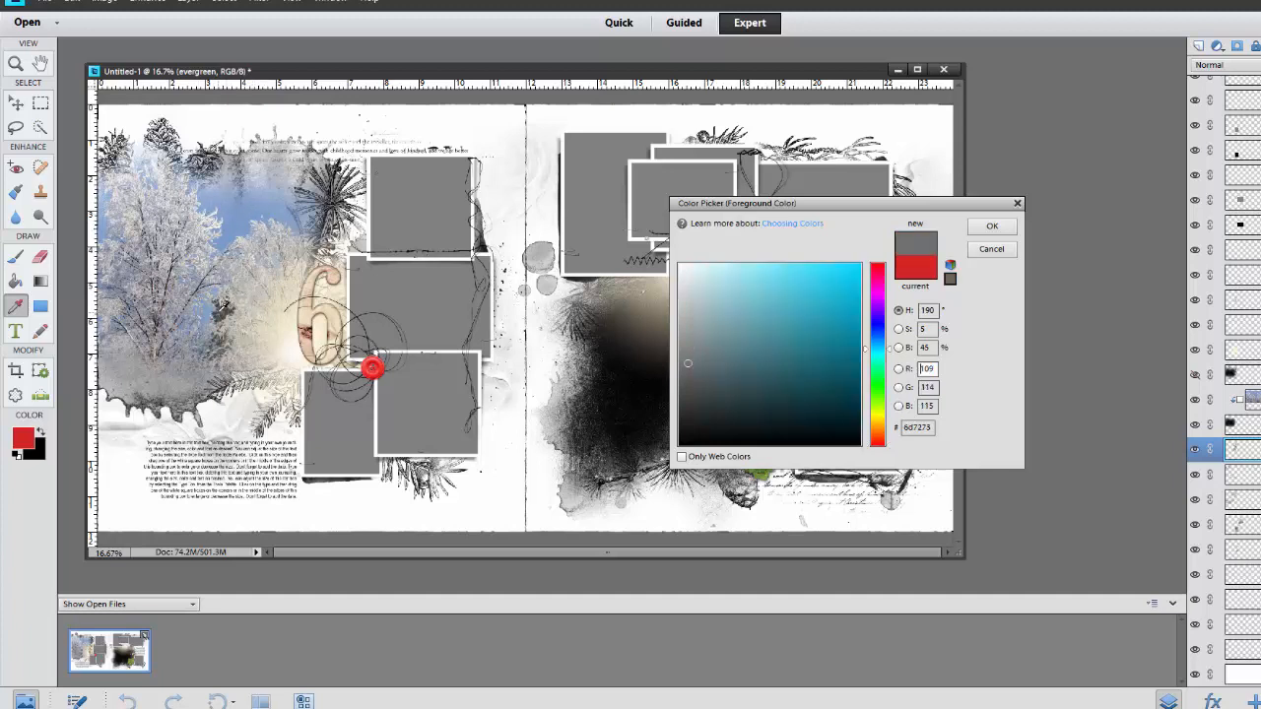
click(992, 227)
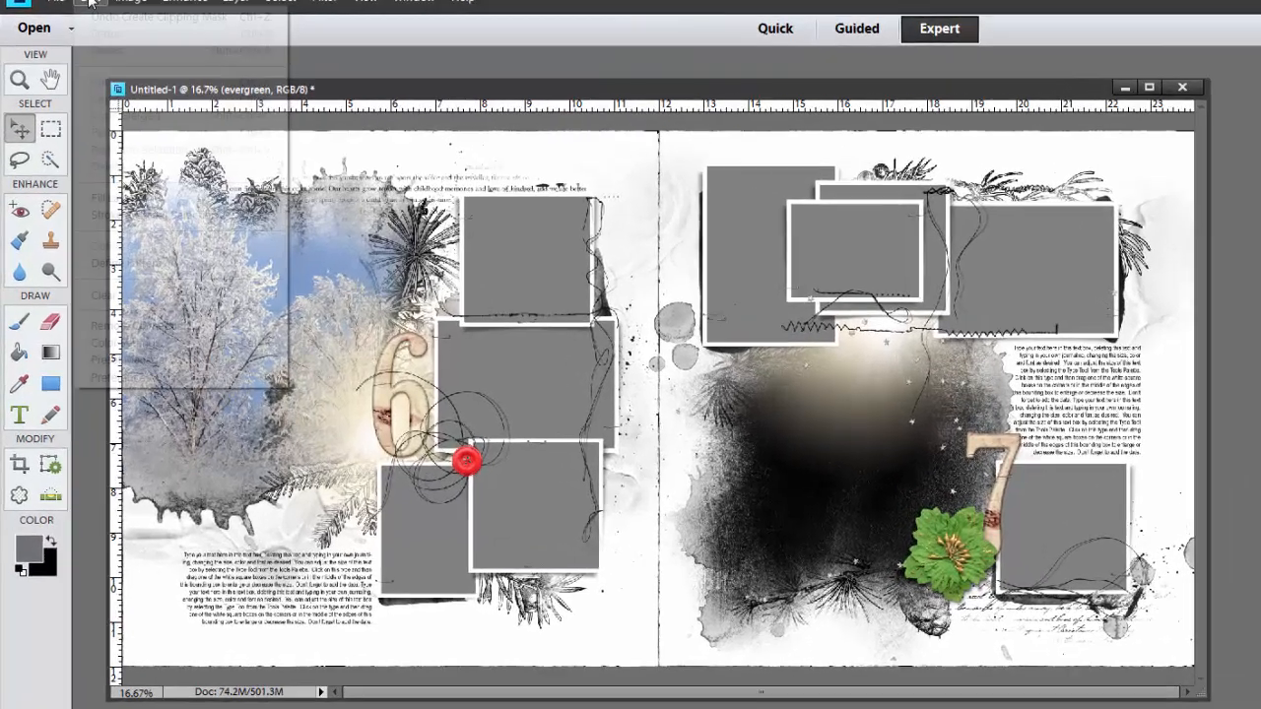
Fill the evergreen layer with the foreground color in Normal mode at 100% opacity, preserving transparency
click(72, 1)
click(89, 160)
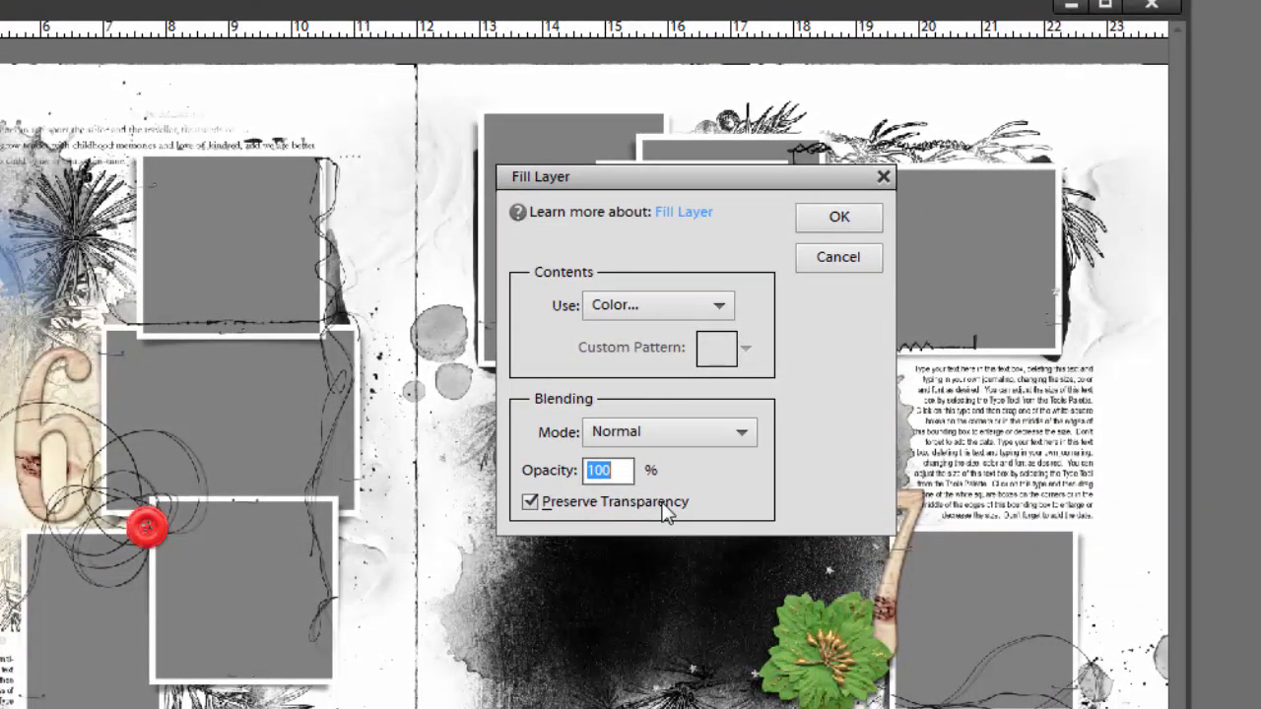
click(719, 305)
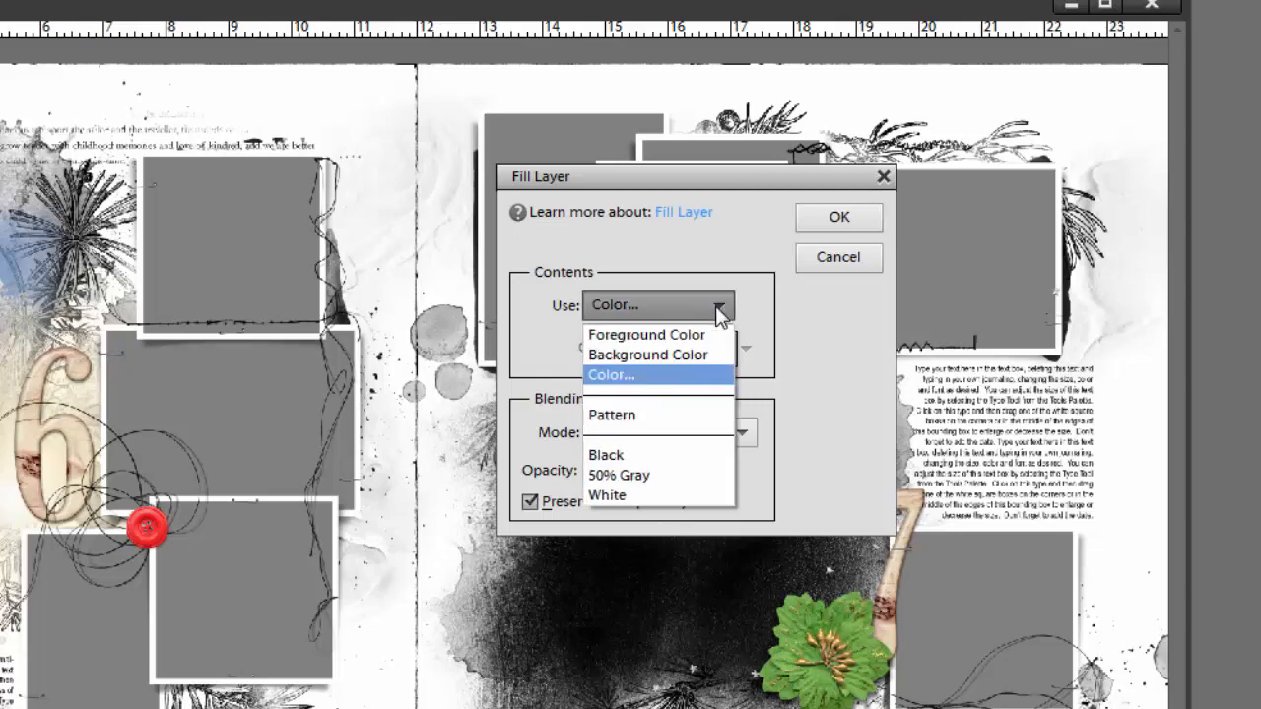
click(667, 338)
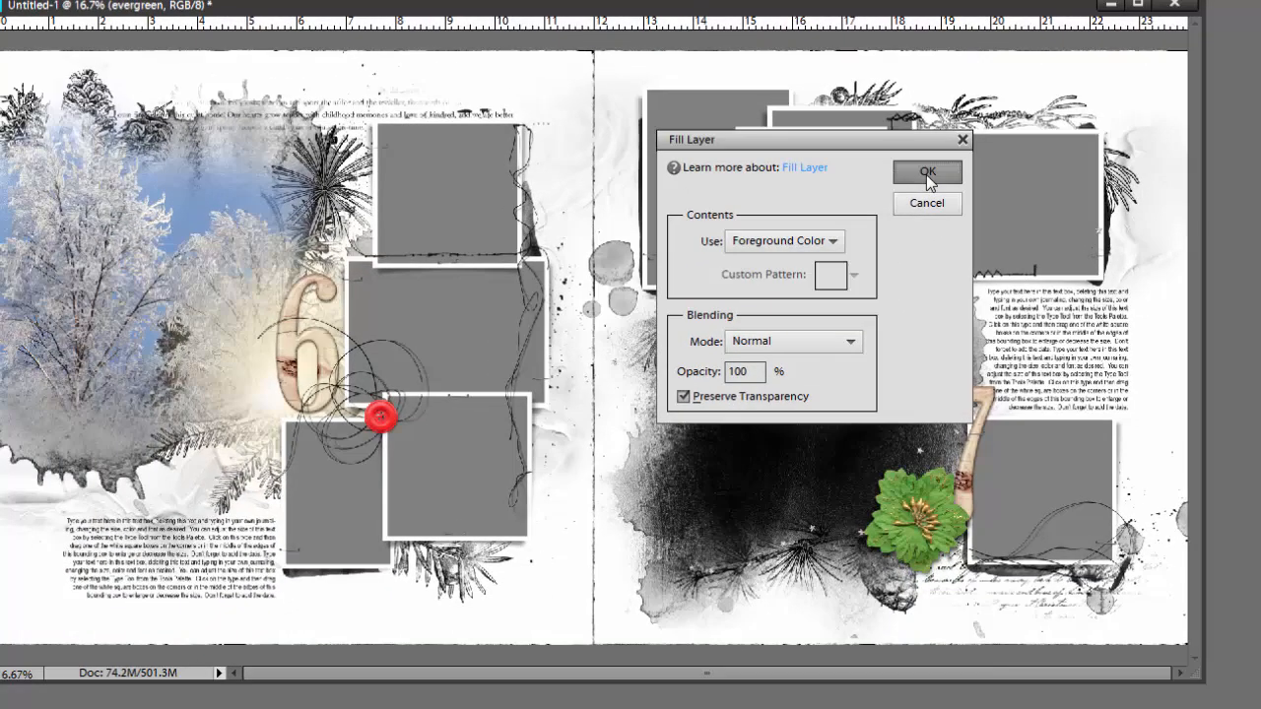
click(903, 185)
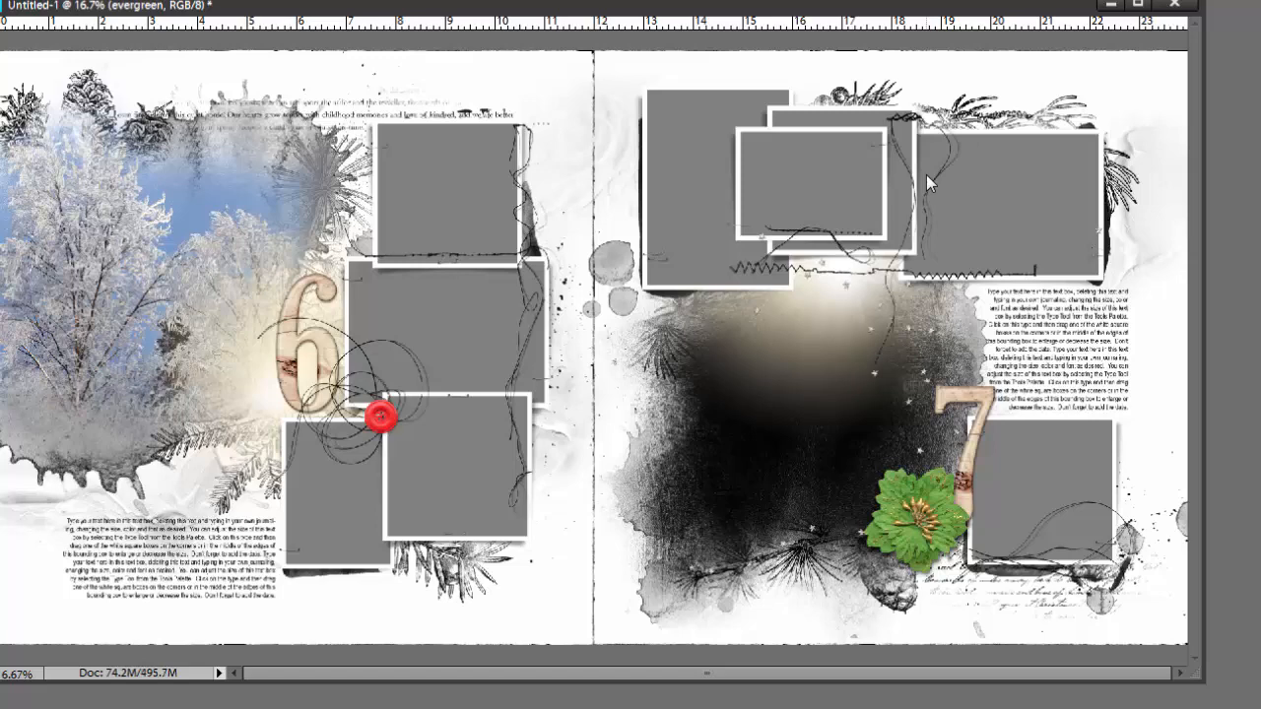
Select the clipped winter tree photo and adjust its position within the fotoblendz shape
click(218, 134)
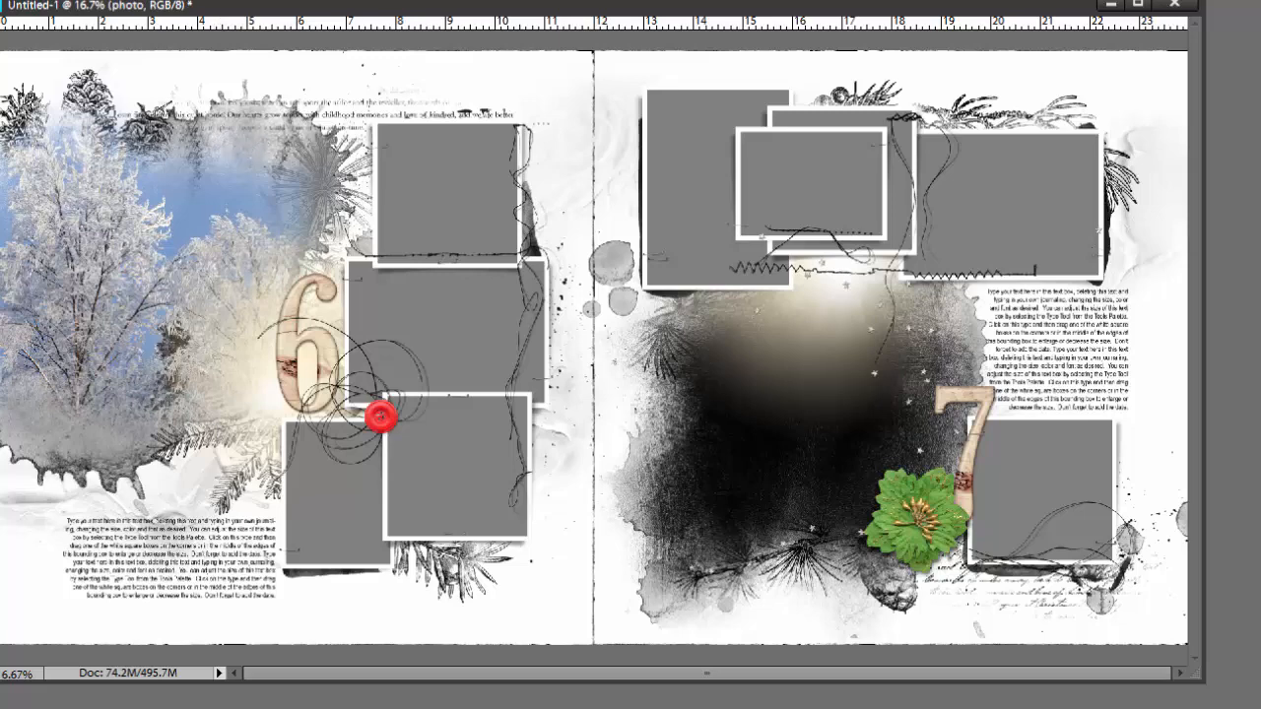
click(174, 344)
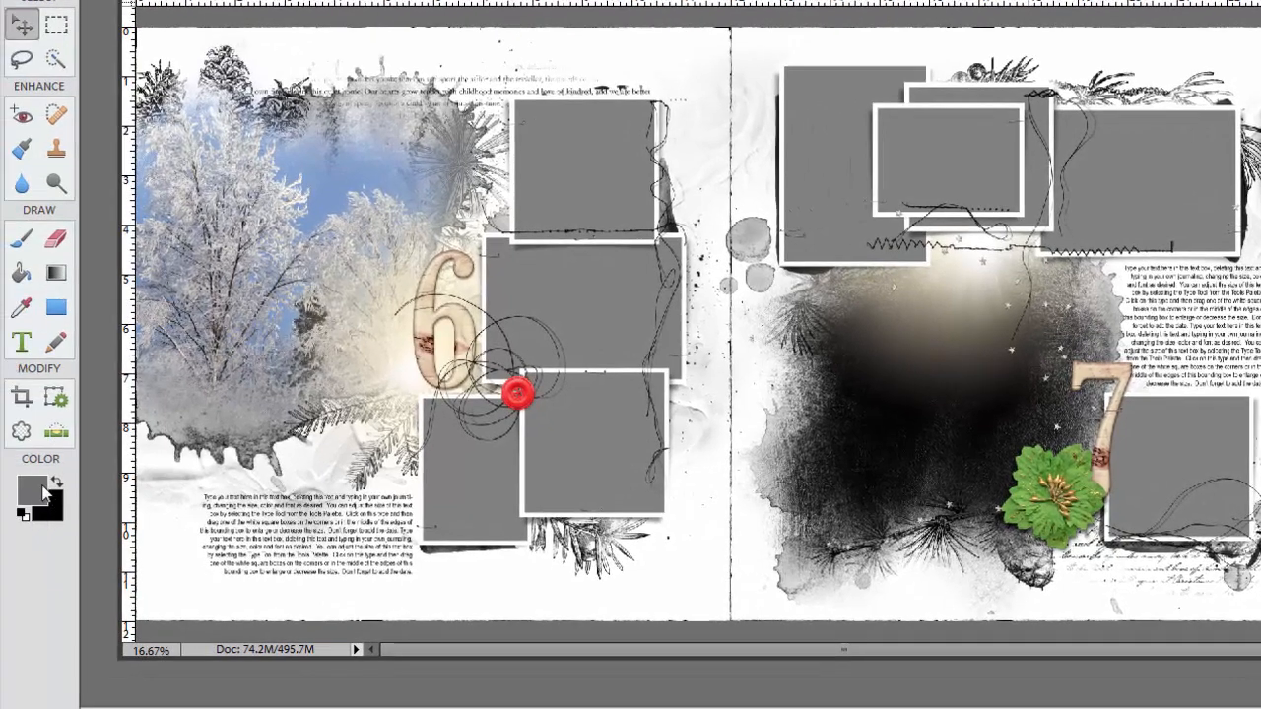
Set the foreground color to light blue #8ee1f2 and fill the evergreen layer with it in Normal mode at 100% opacity, preserving transparency
click(41, 490)
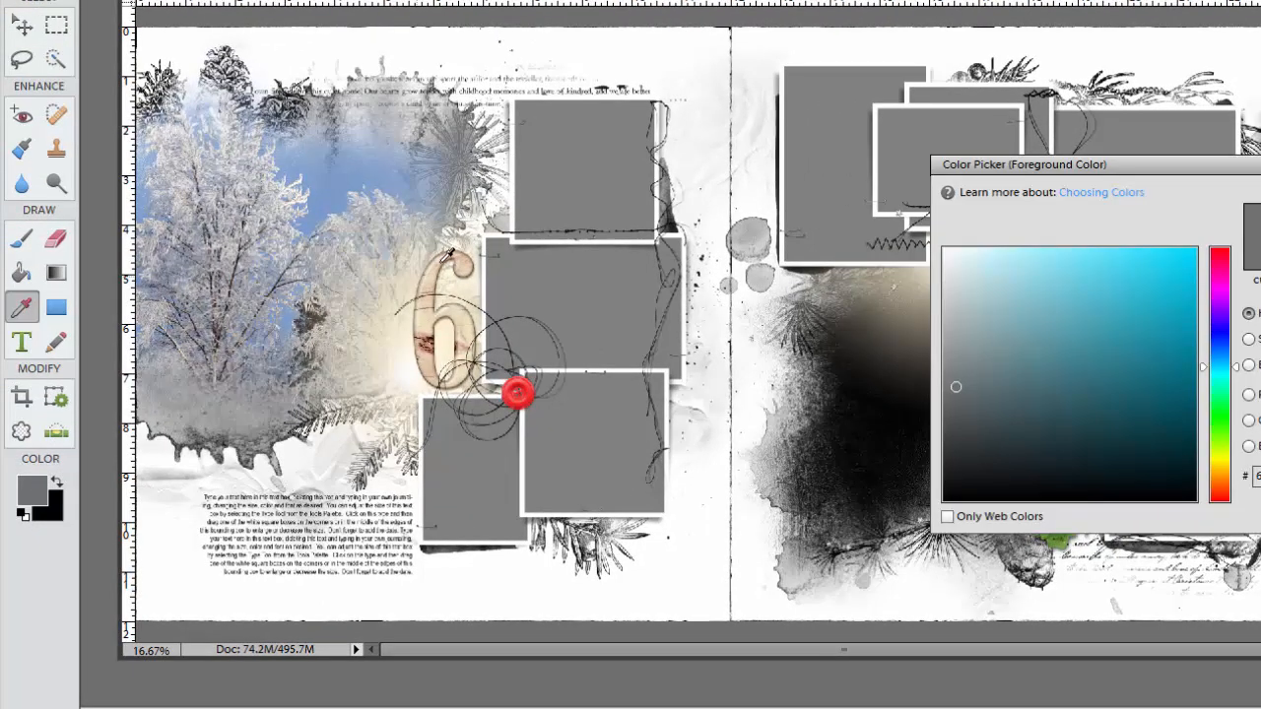
click(1046, 262)
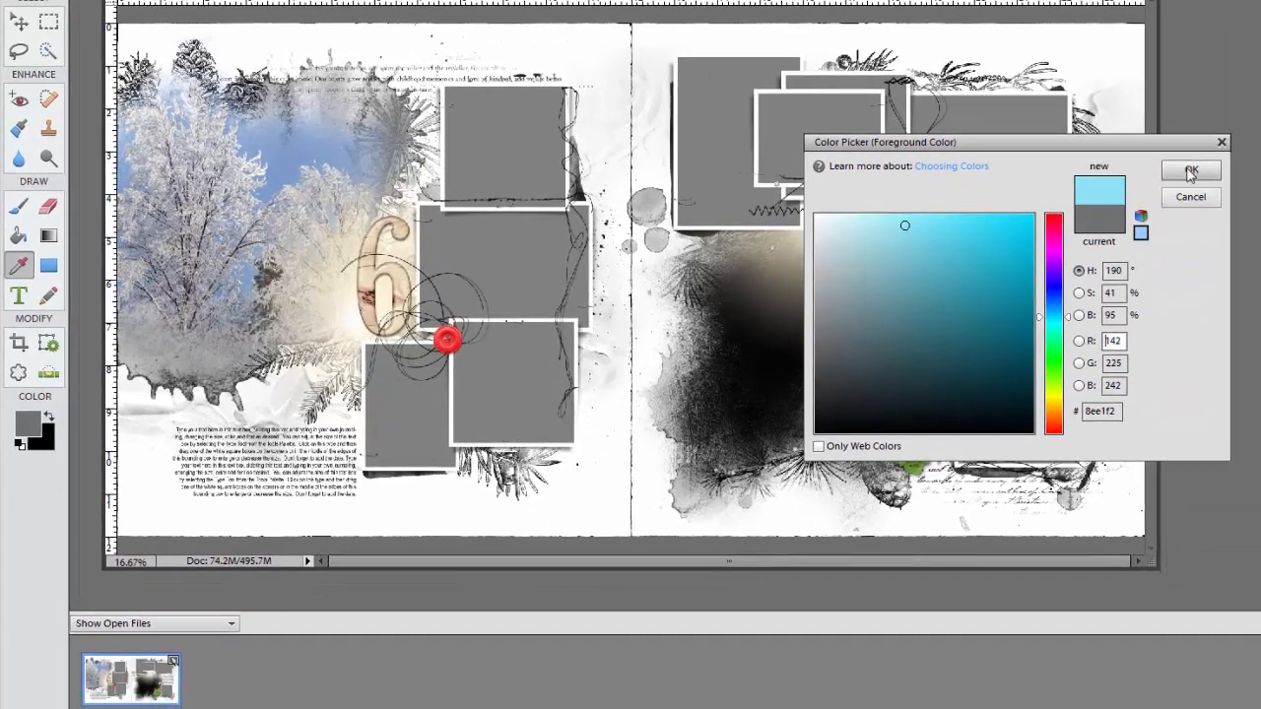
click(1191, 171)
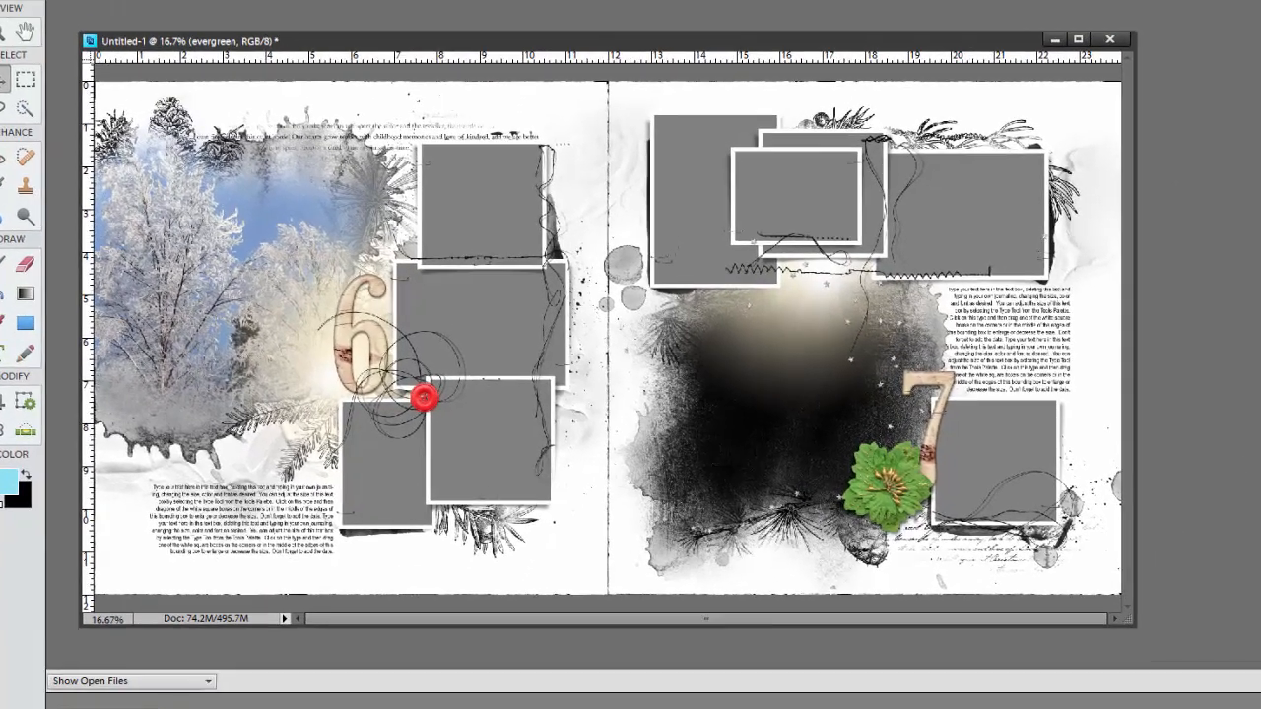
click(45, 3)
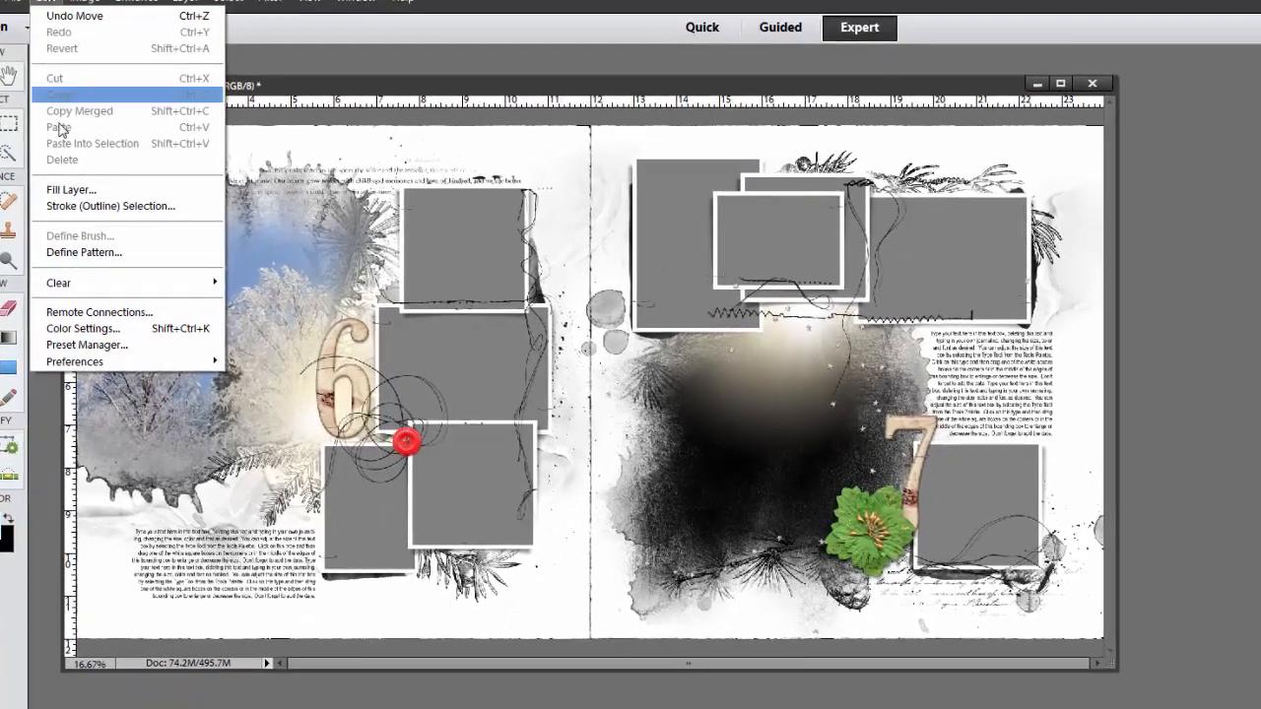
click(63, 190)
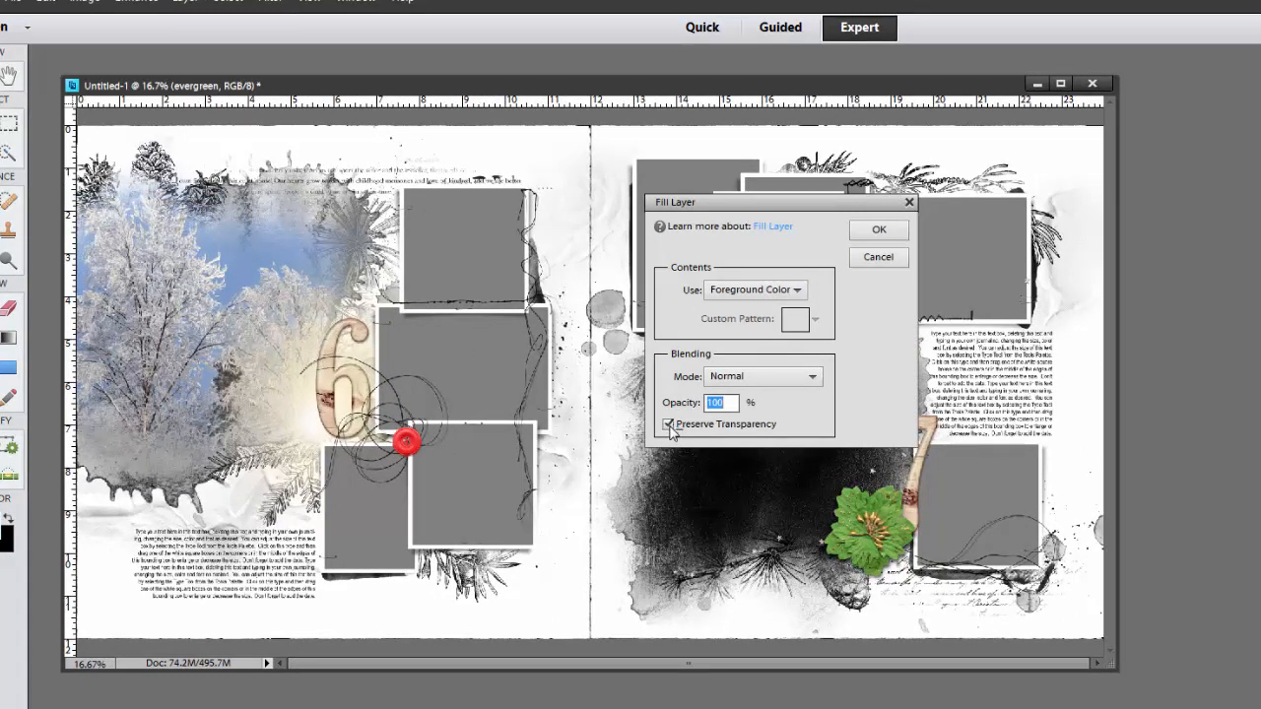
click(867, 234)
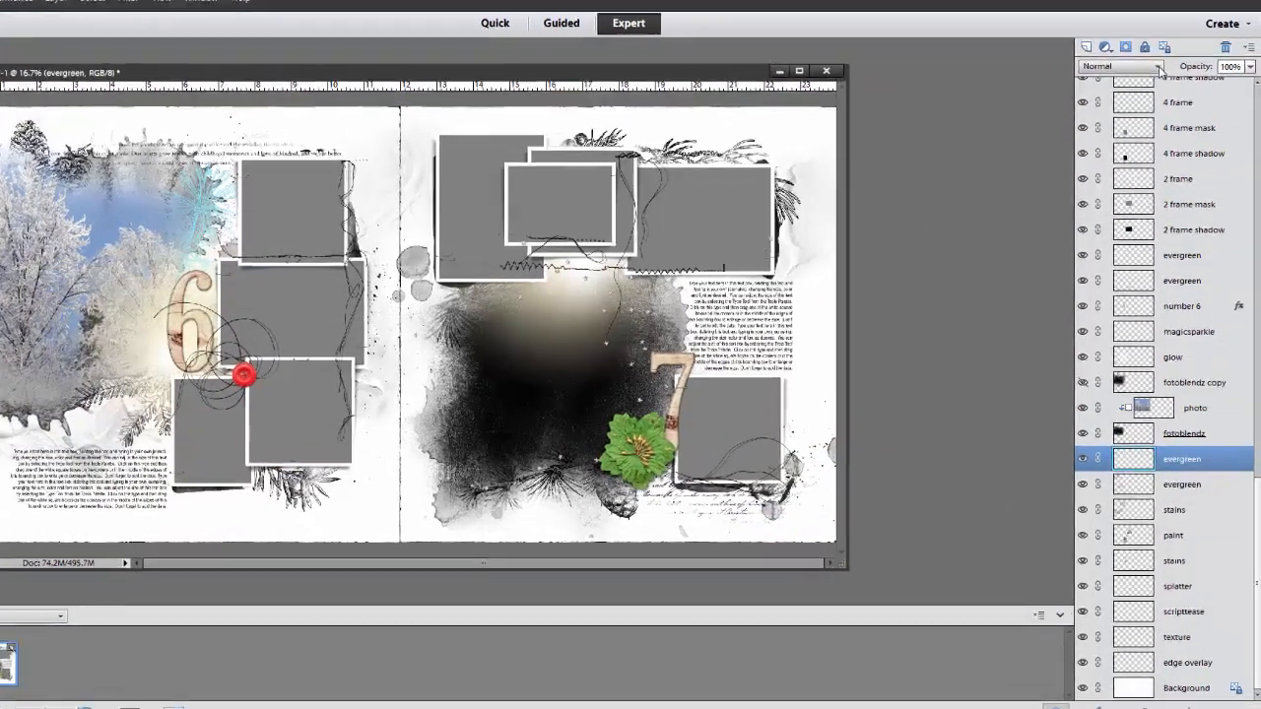
Try Color Burn on the evergreen layer below fotoblendz and settle on the Screen blend mode
click(1237, 65)
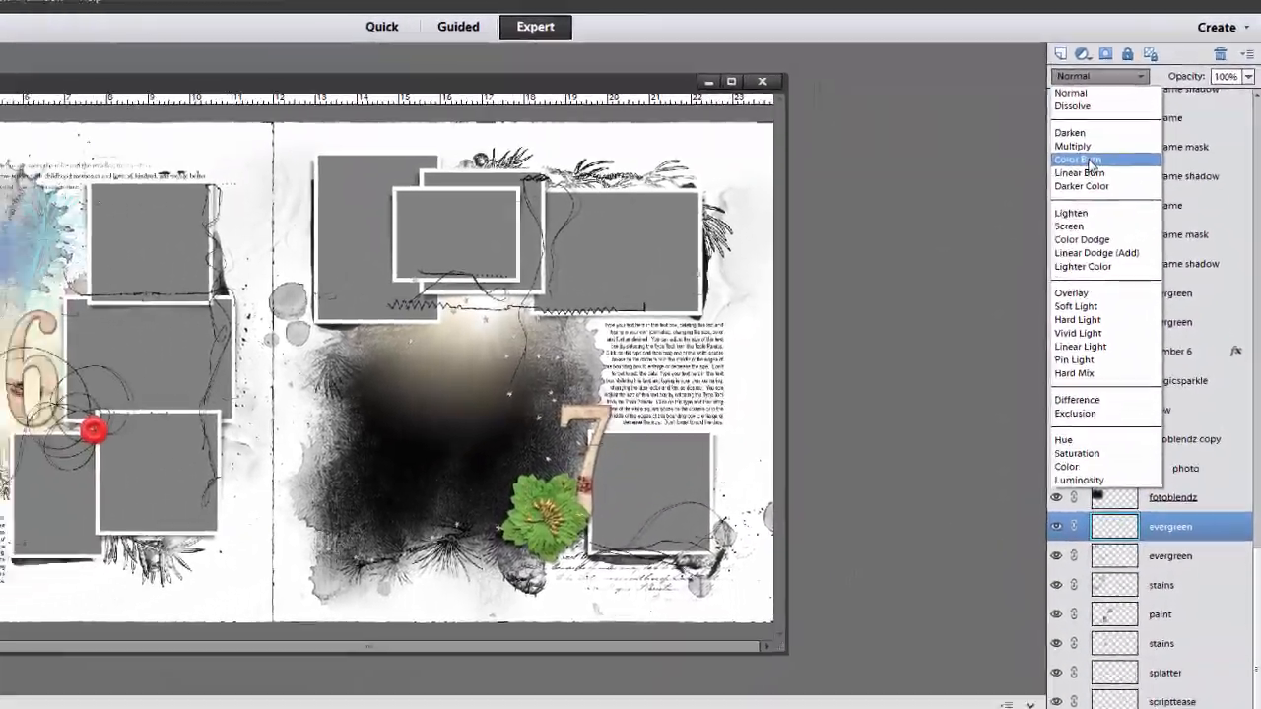
click(1090, 162)
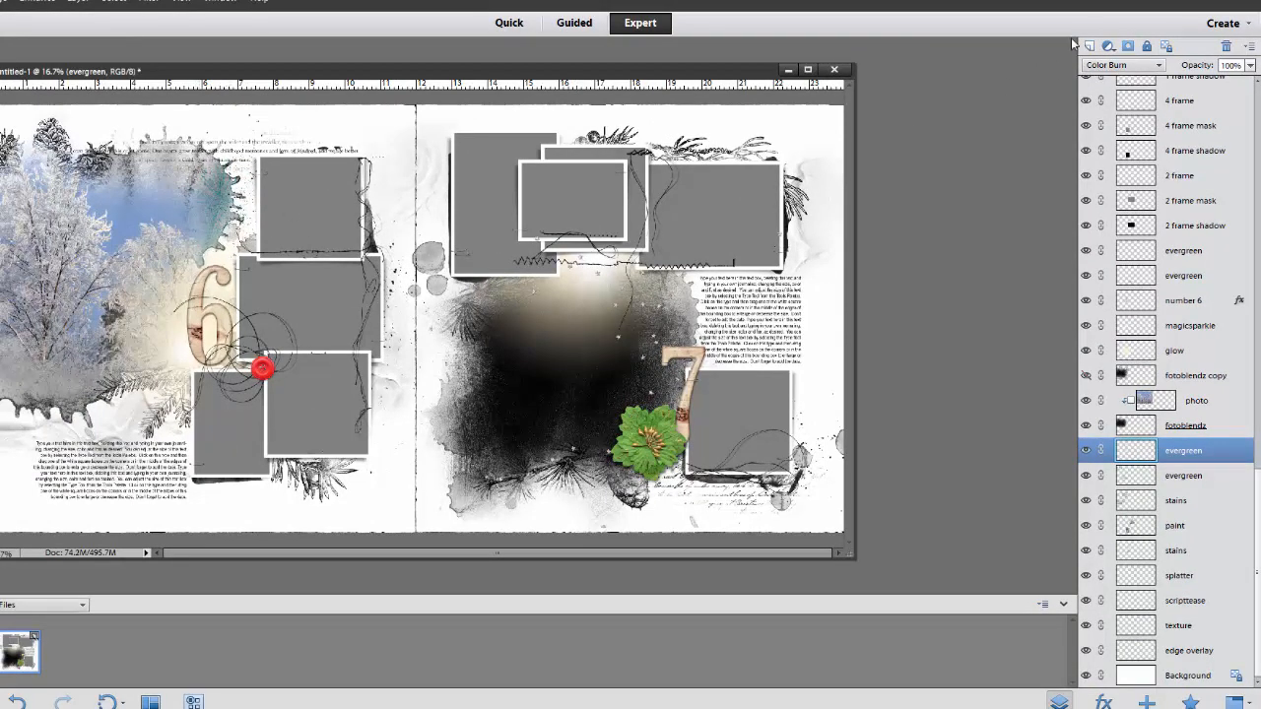
click(1123, 65)
click(1101, 195)
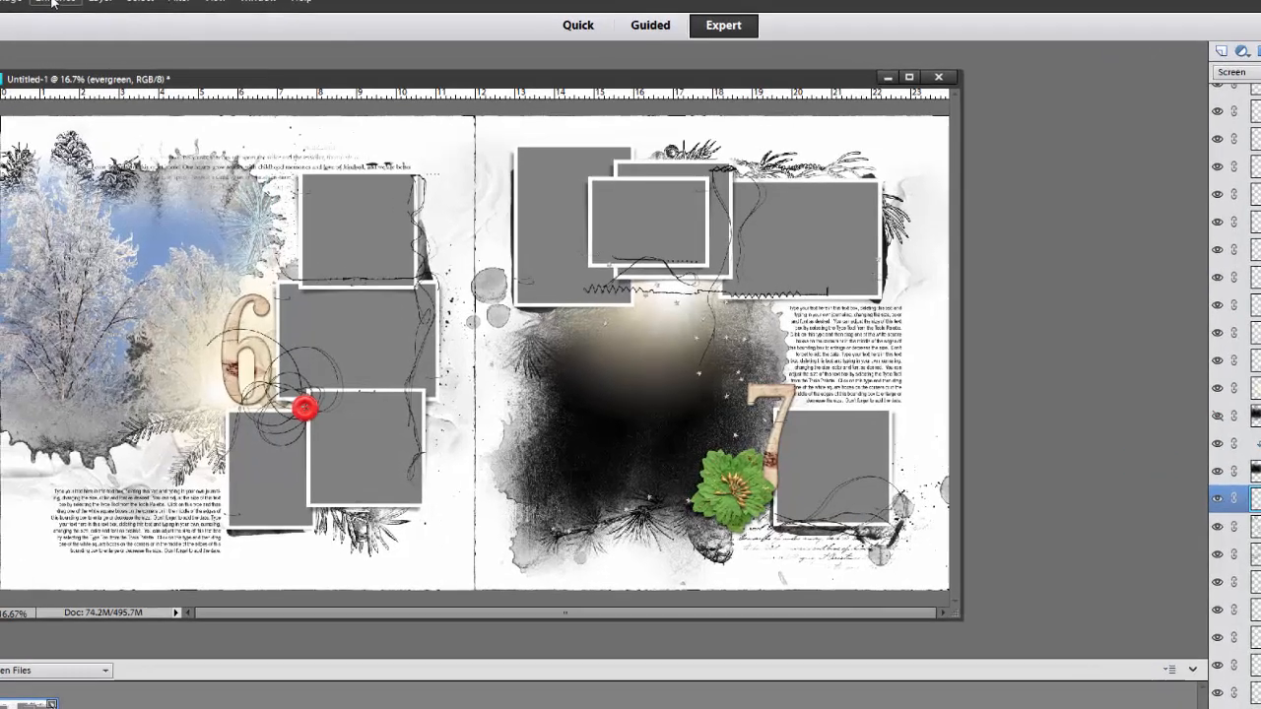
Adjust the evergreen layer's hue to -49, saturation to -28 and lightness to -13 with Hue/Saturation
click(38, 2)
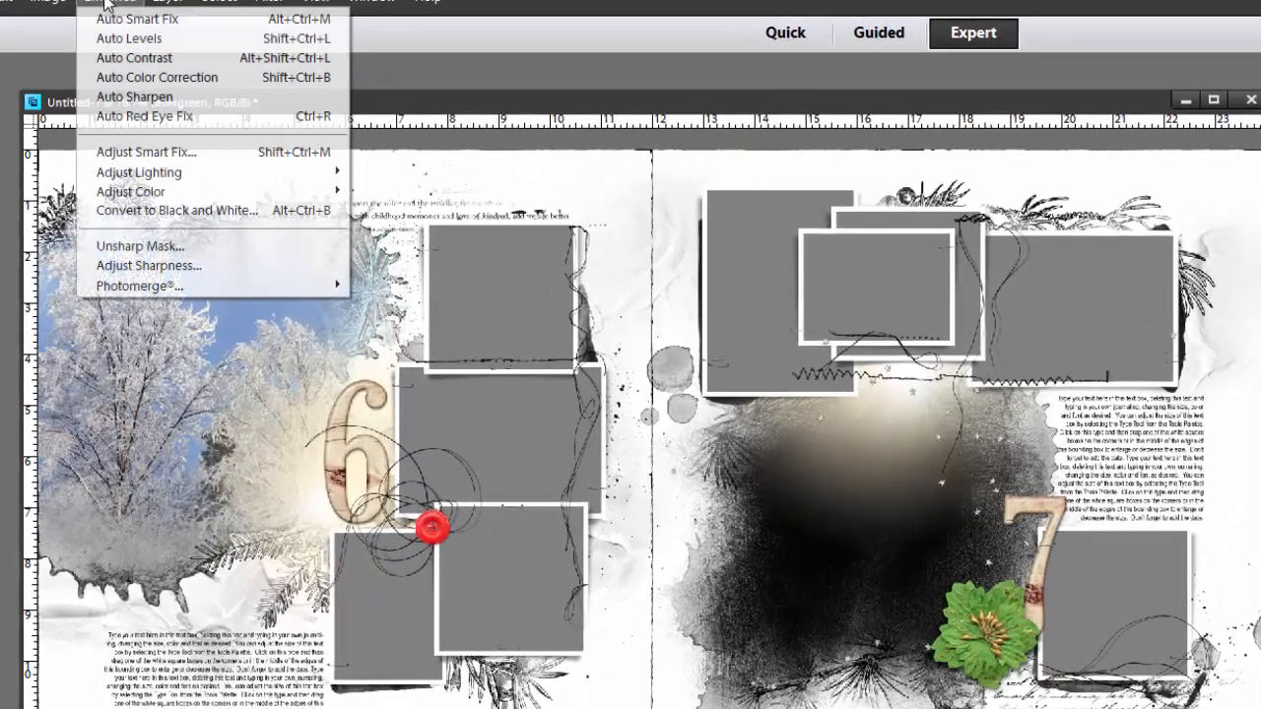
mouse_move(194, 229)
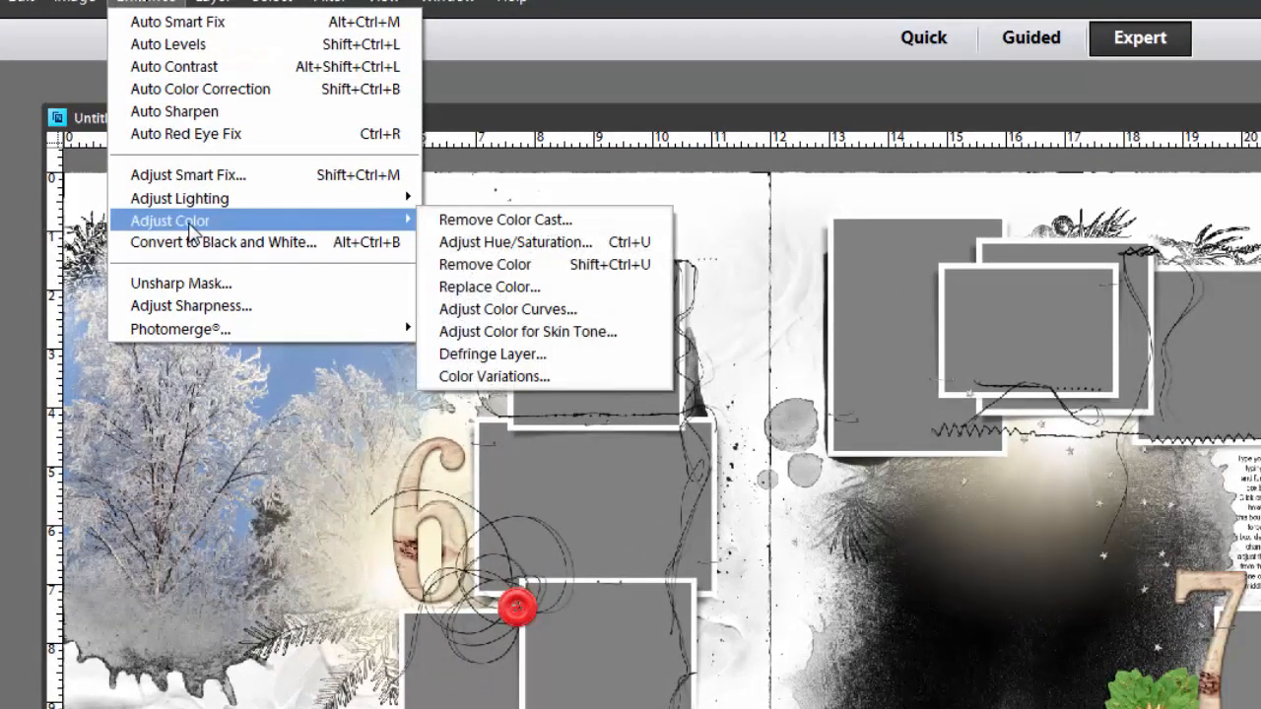
click(511, 248)
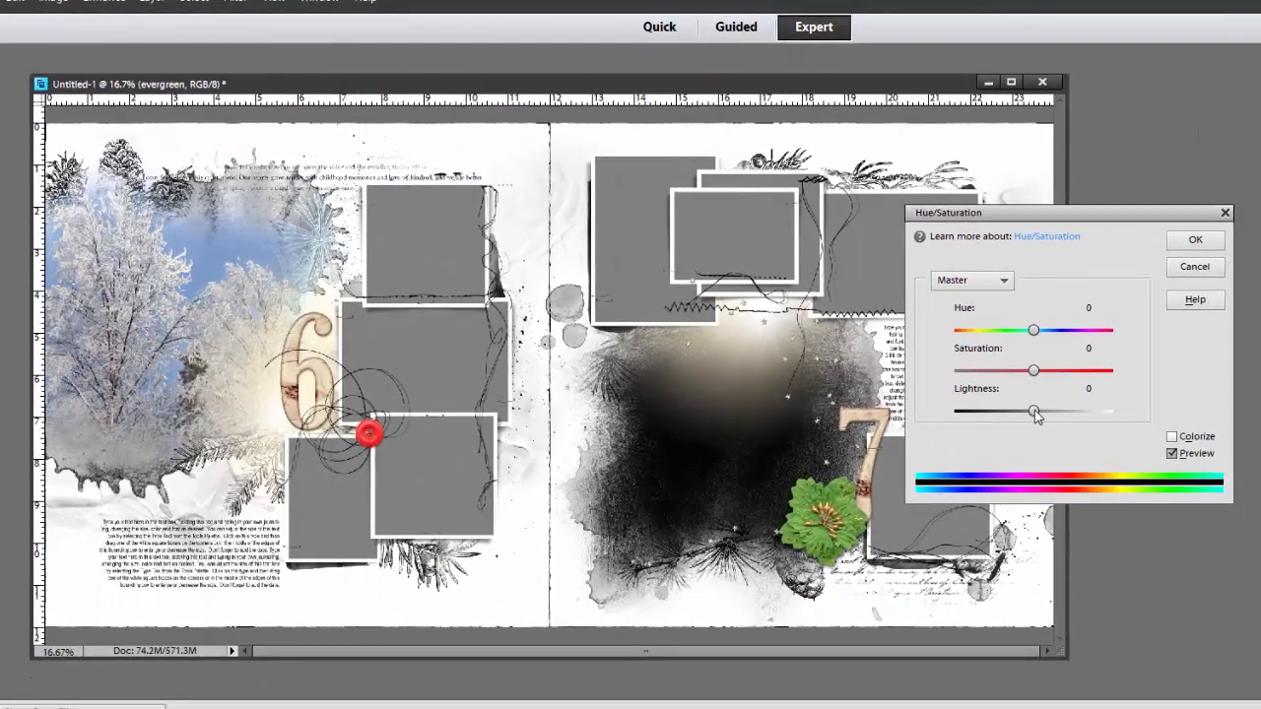
drag(1034, 412, 1093, 372)
drag(1033, 330, 997, 330)
drag(1095, 372, 1012, 371)
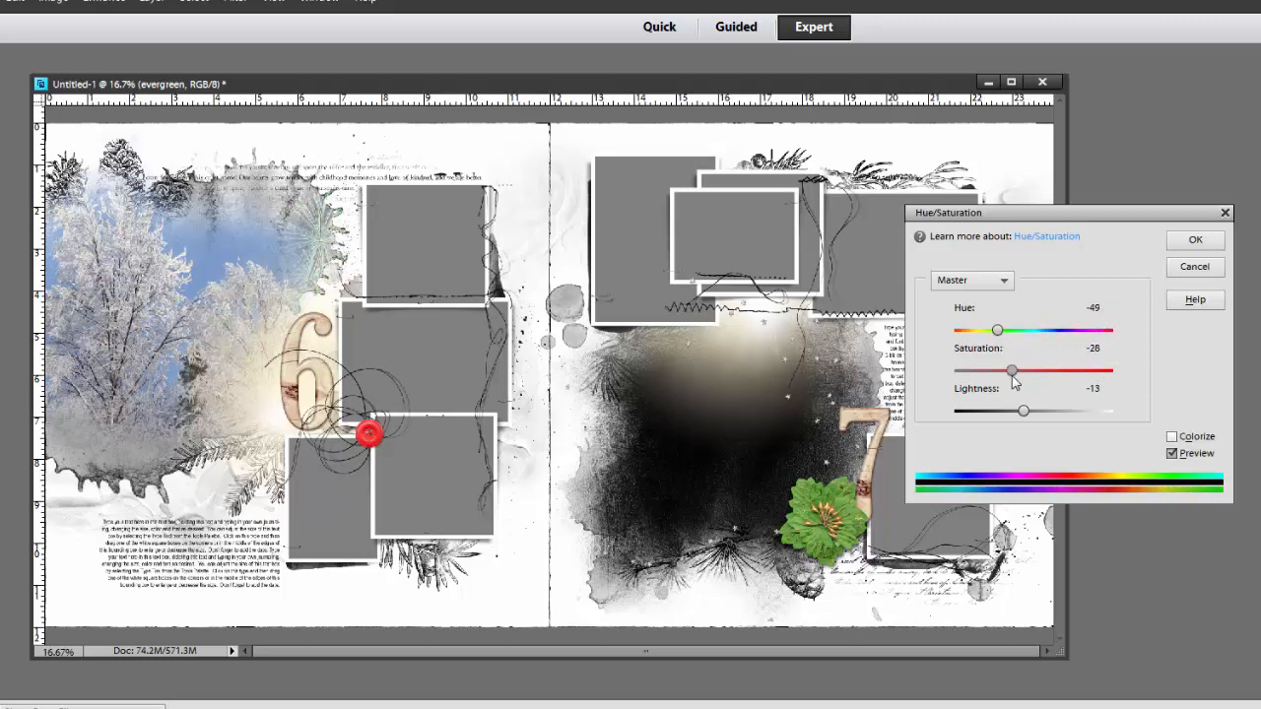
click(1189, 241)
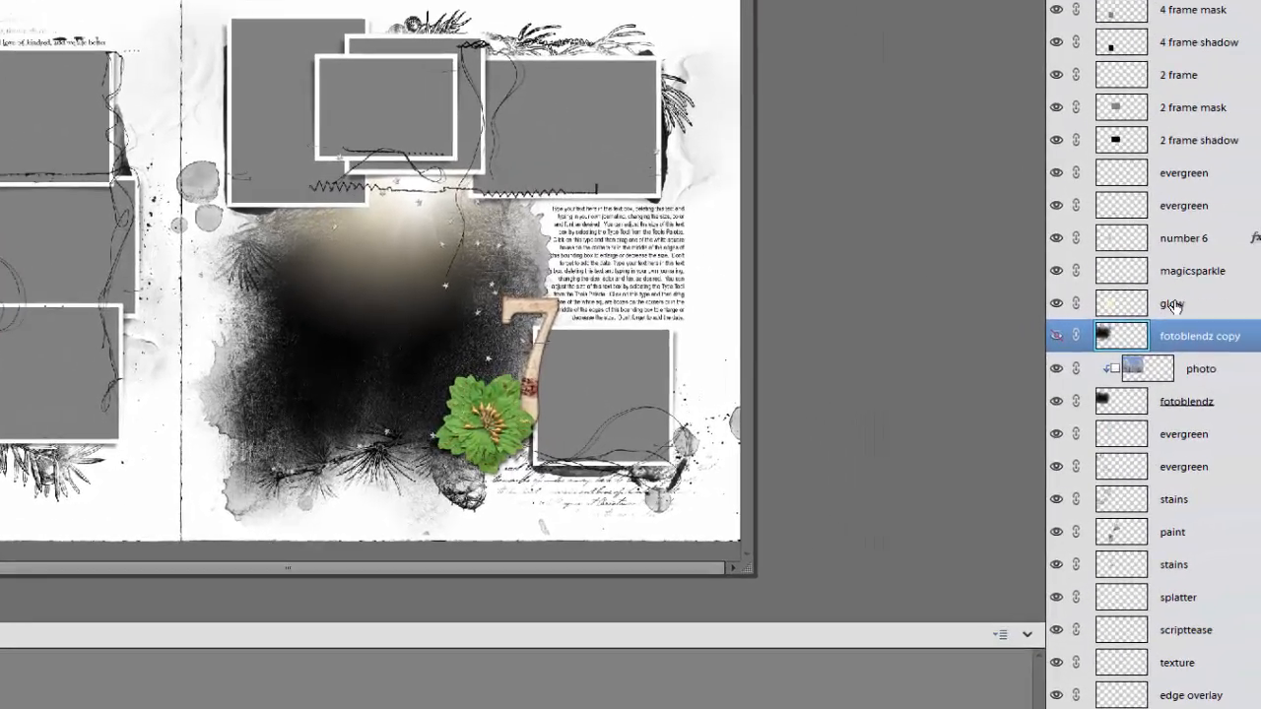
Select the glow layer and shift its hue to -108 with Hue/Saturation, after trying -180
click(1143, 291)
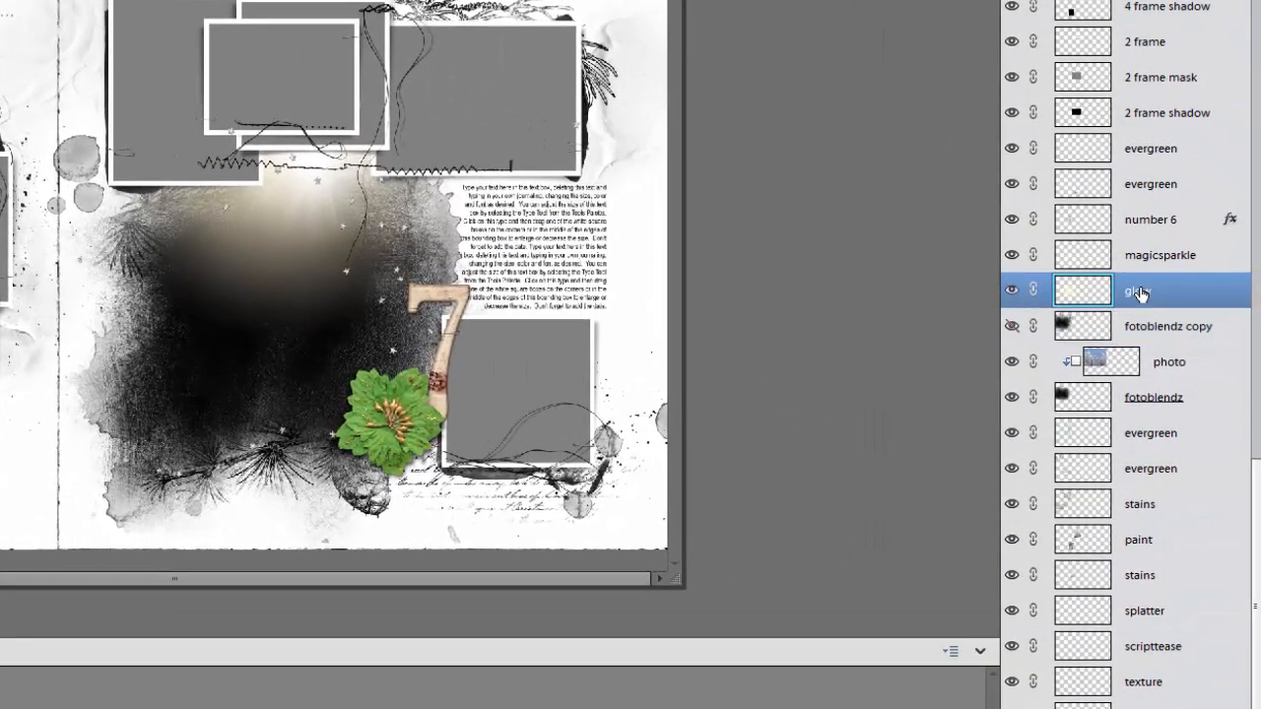
click(1145, 258)
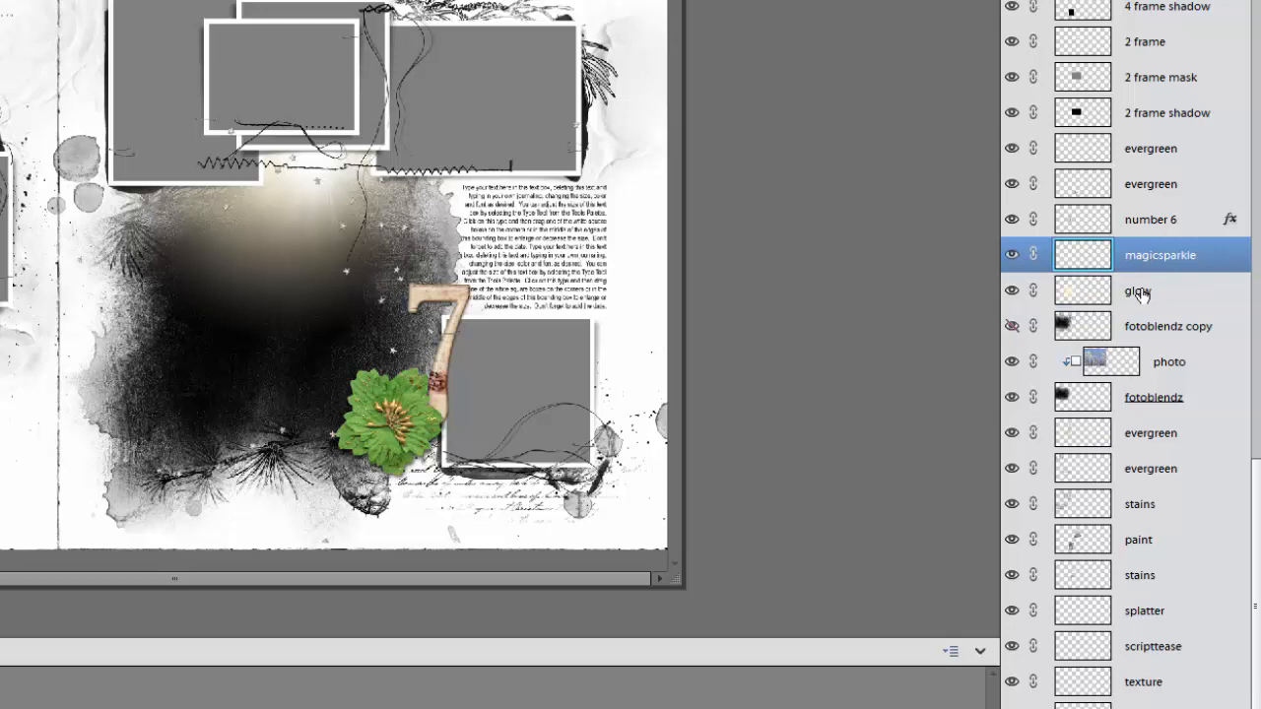
click(1140, 293)
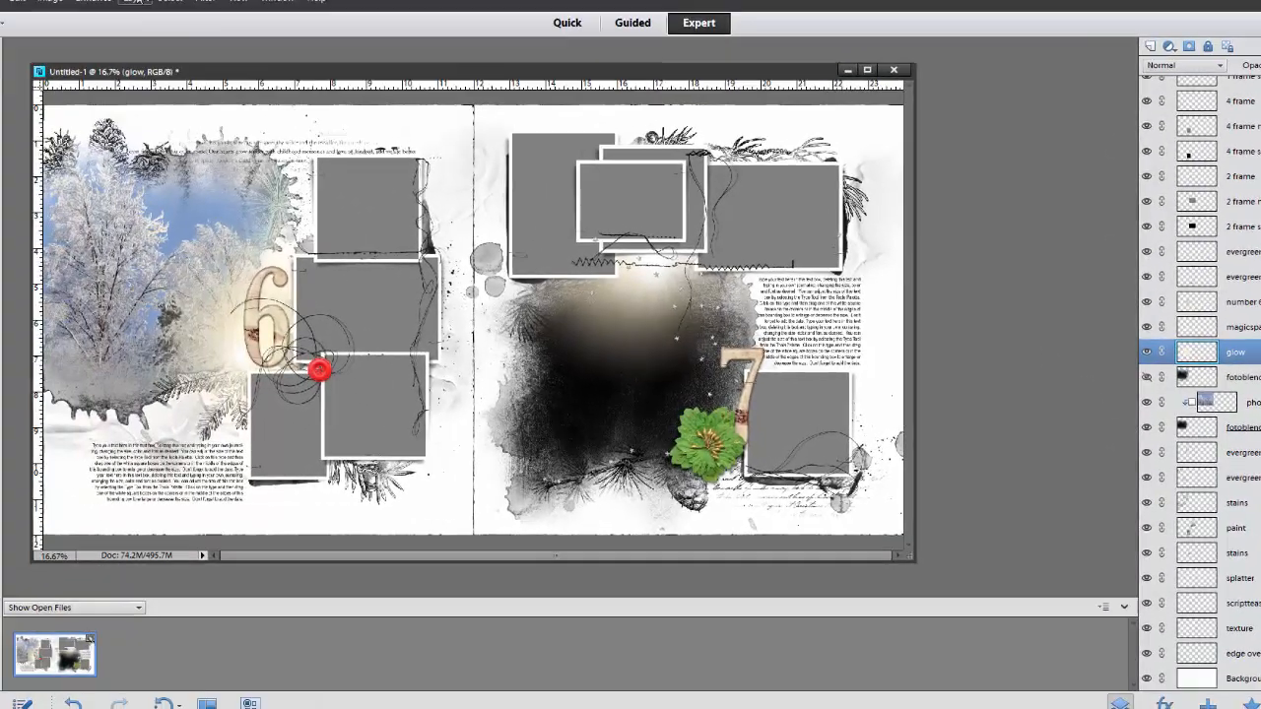
click(94, 2)
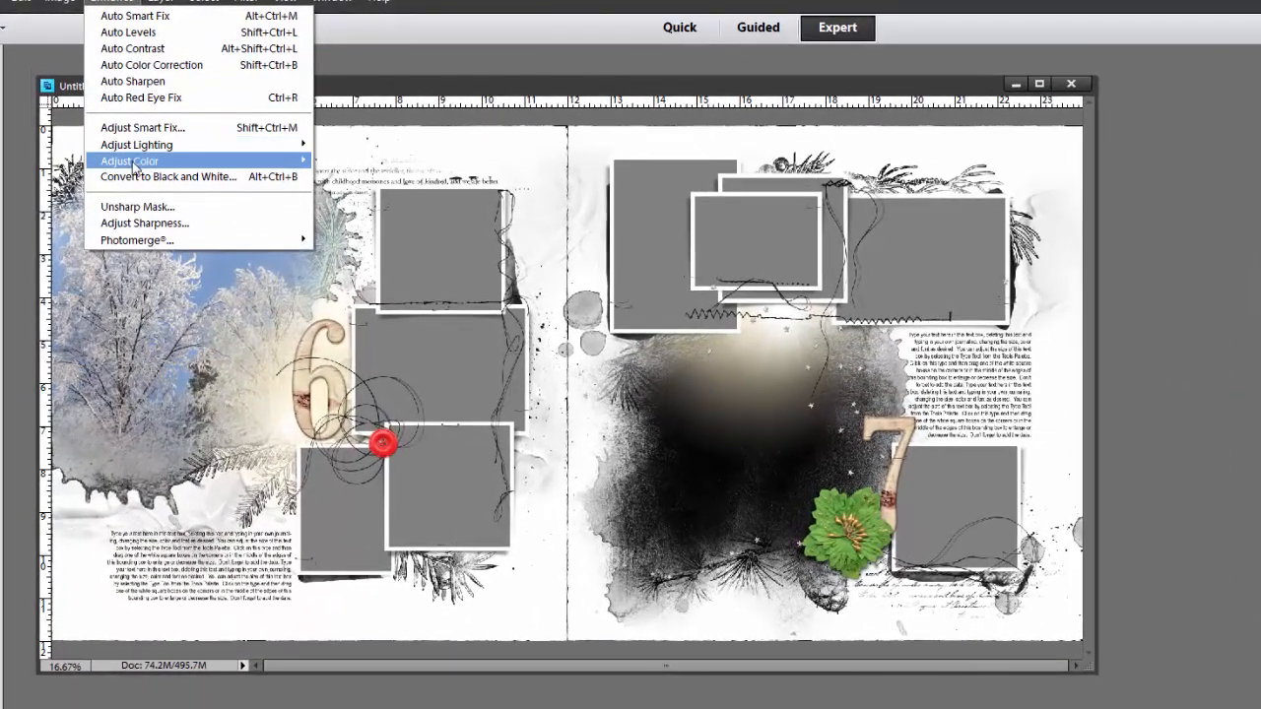
mouse_move(134, 167)
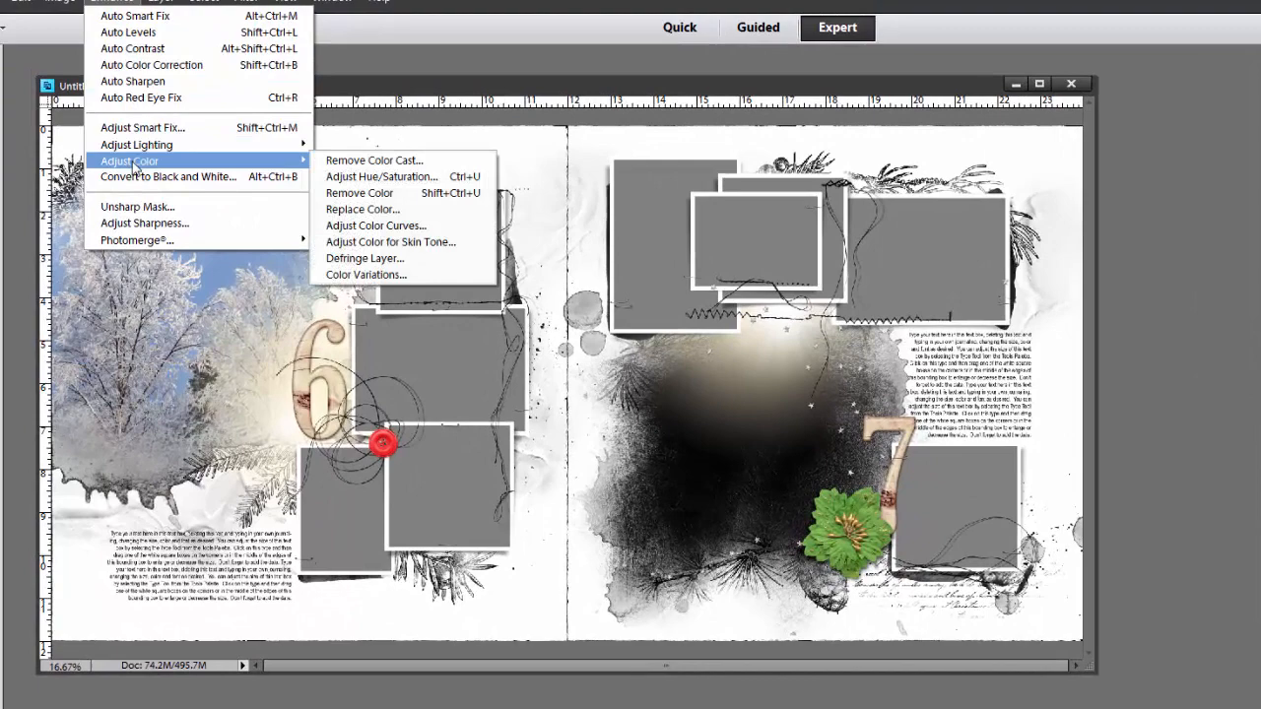
click(356, 183)
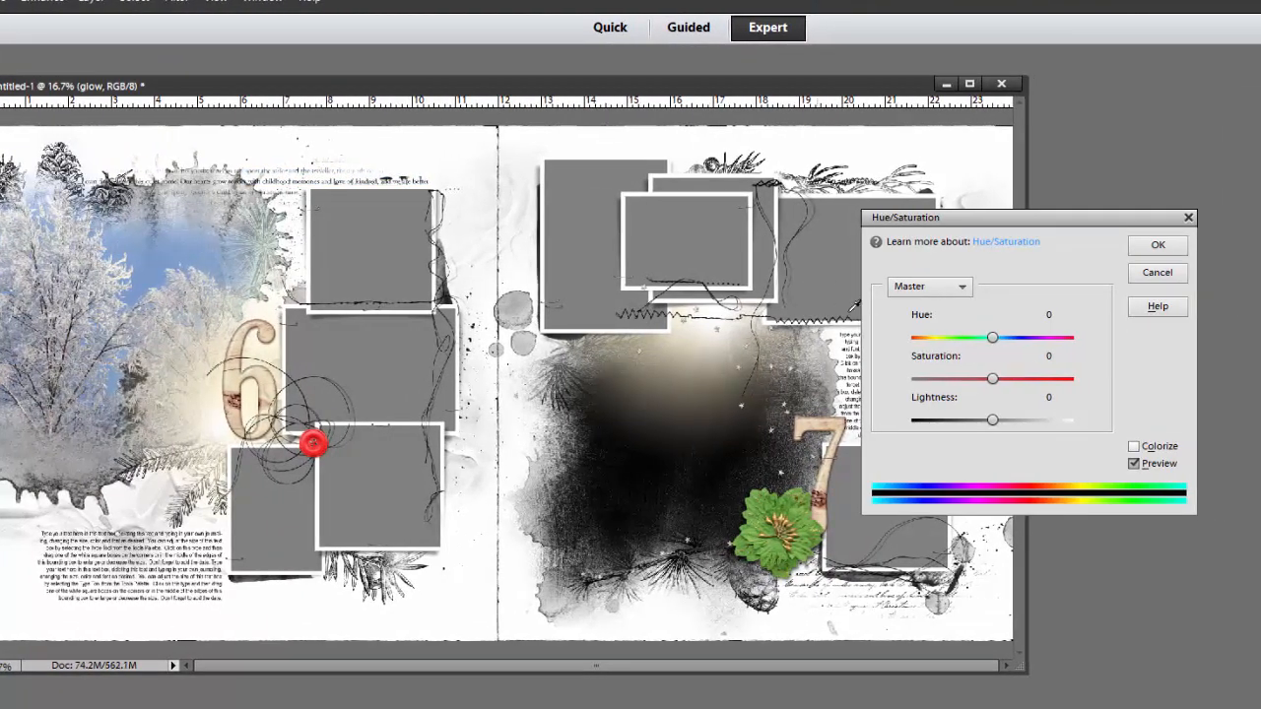
drag(991, 339, 910, 342)
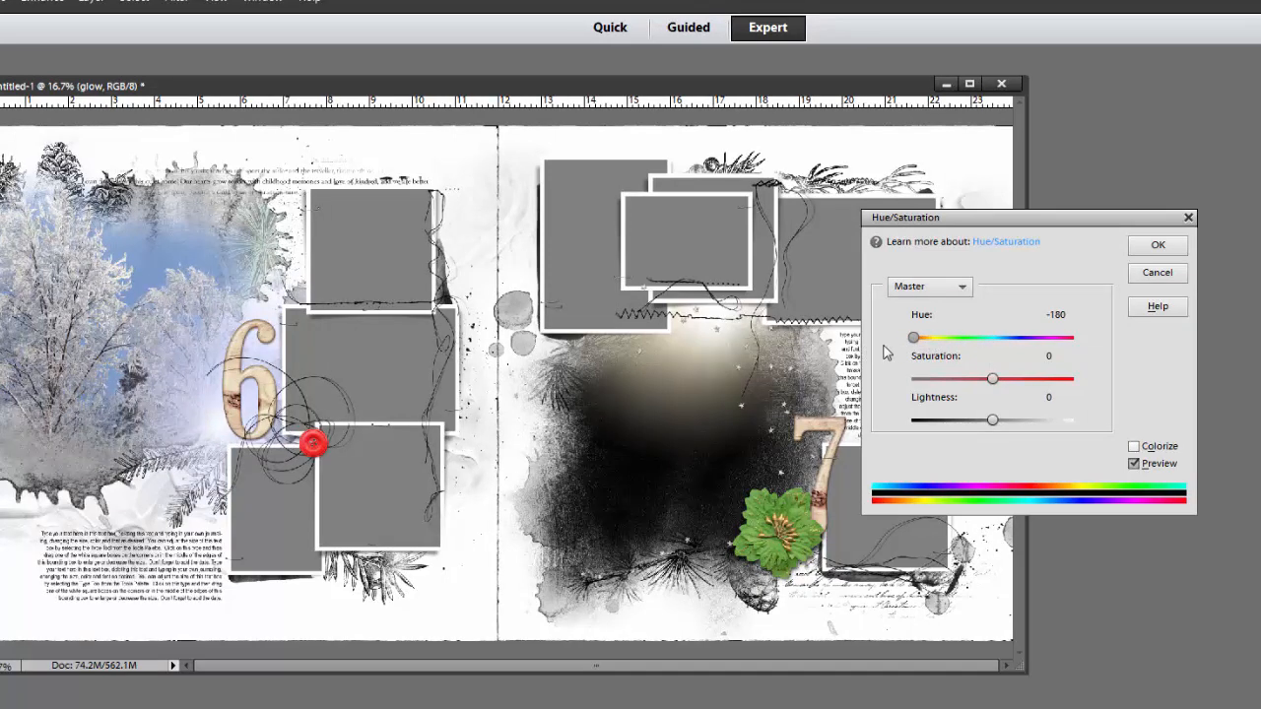
drag(904, 341, 938, 354)
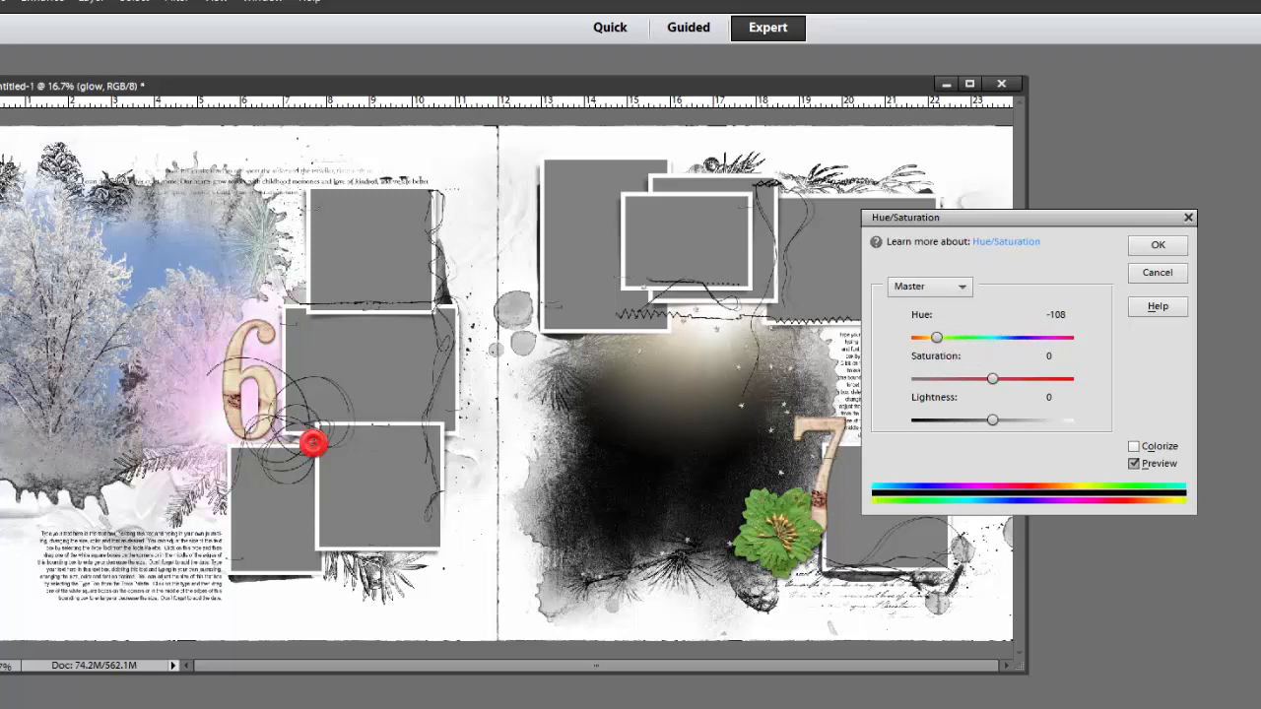
click(1158, 247)
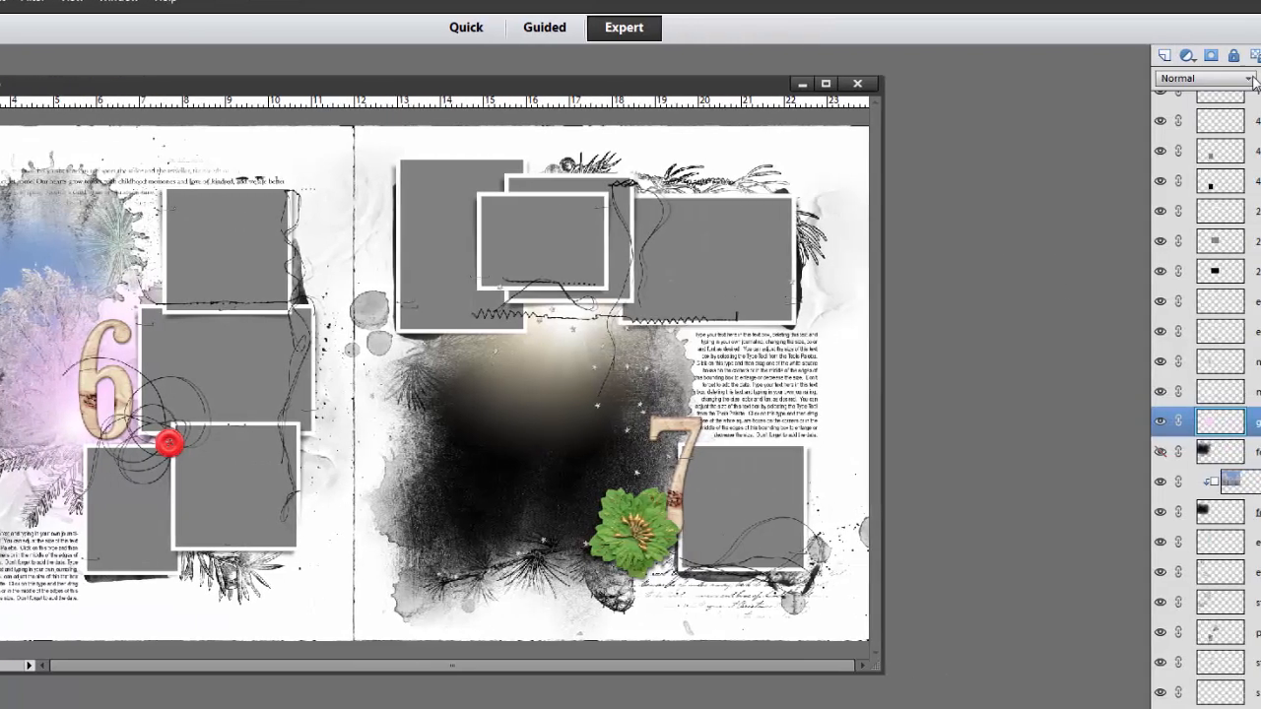
Try Hard Light on the glow layer, settle on the Vivid Light blend mode and lower its opacity to 85%
click(1143, 78)
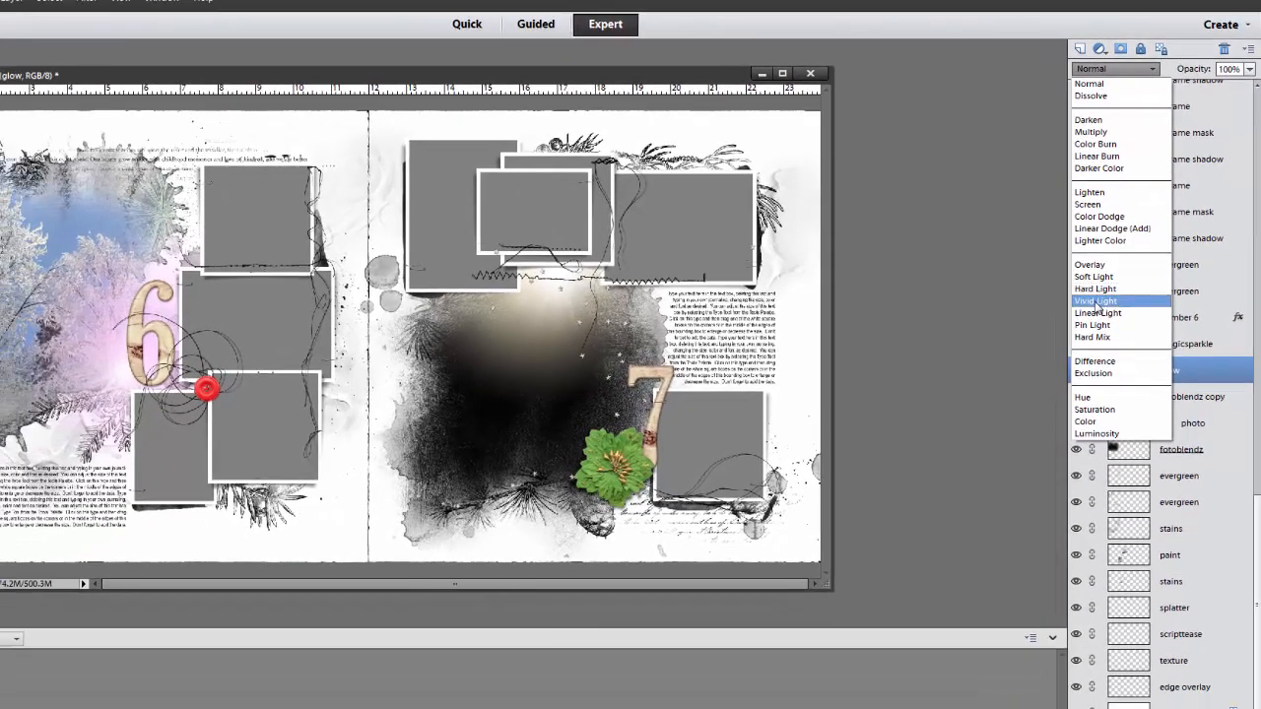
click(1085, 309)
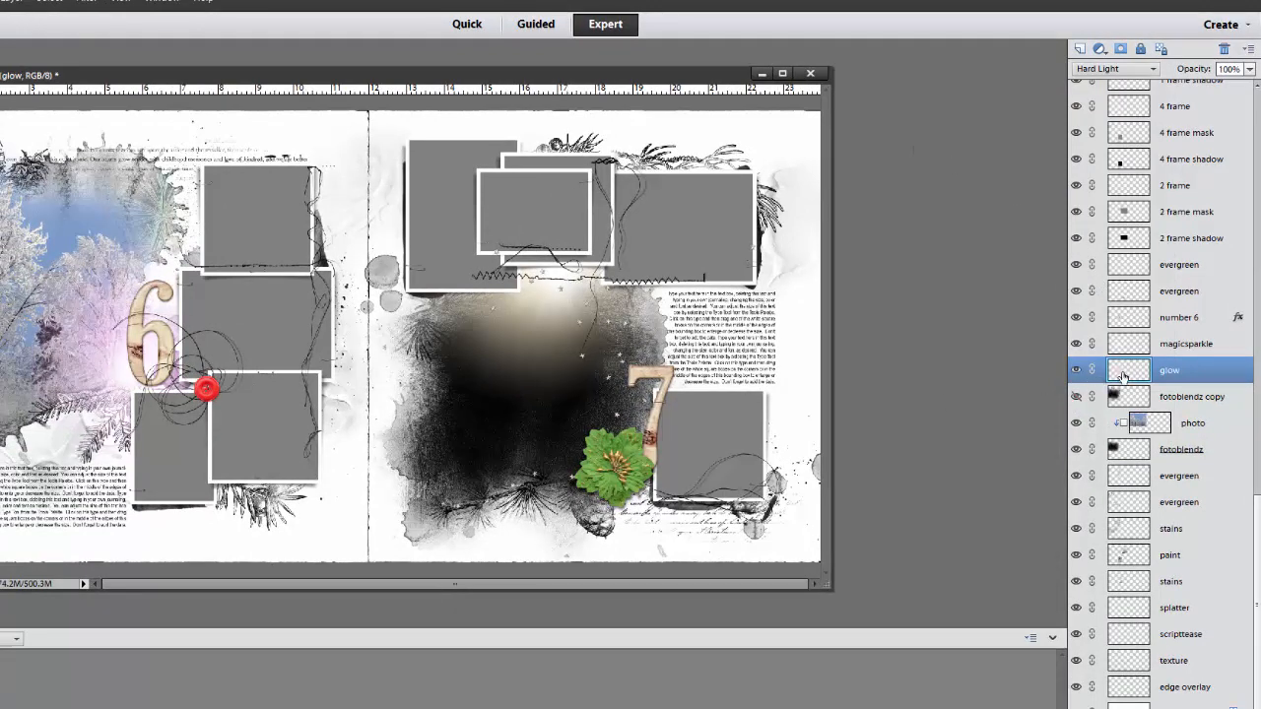
click(1155, 75)
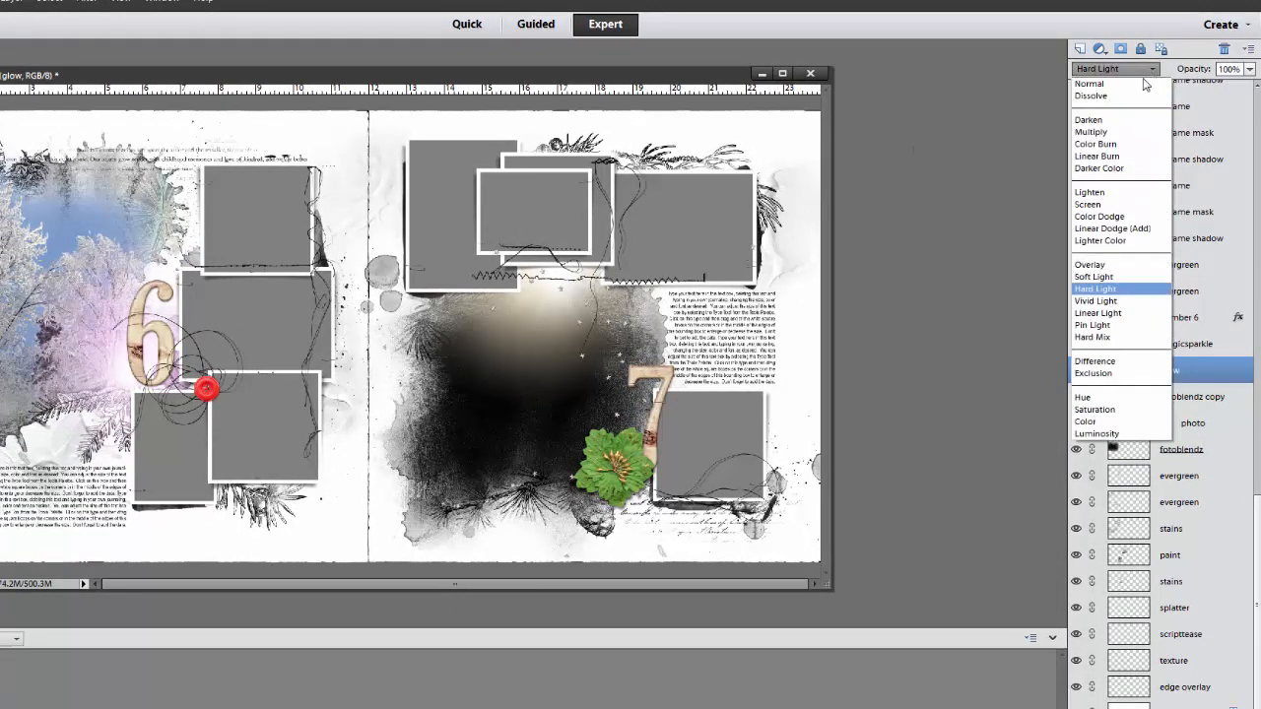
click(1093, 307)
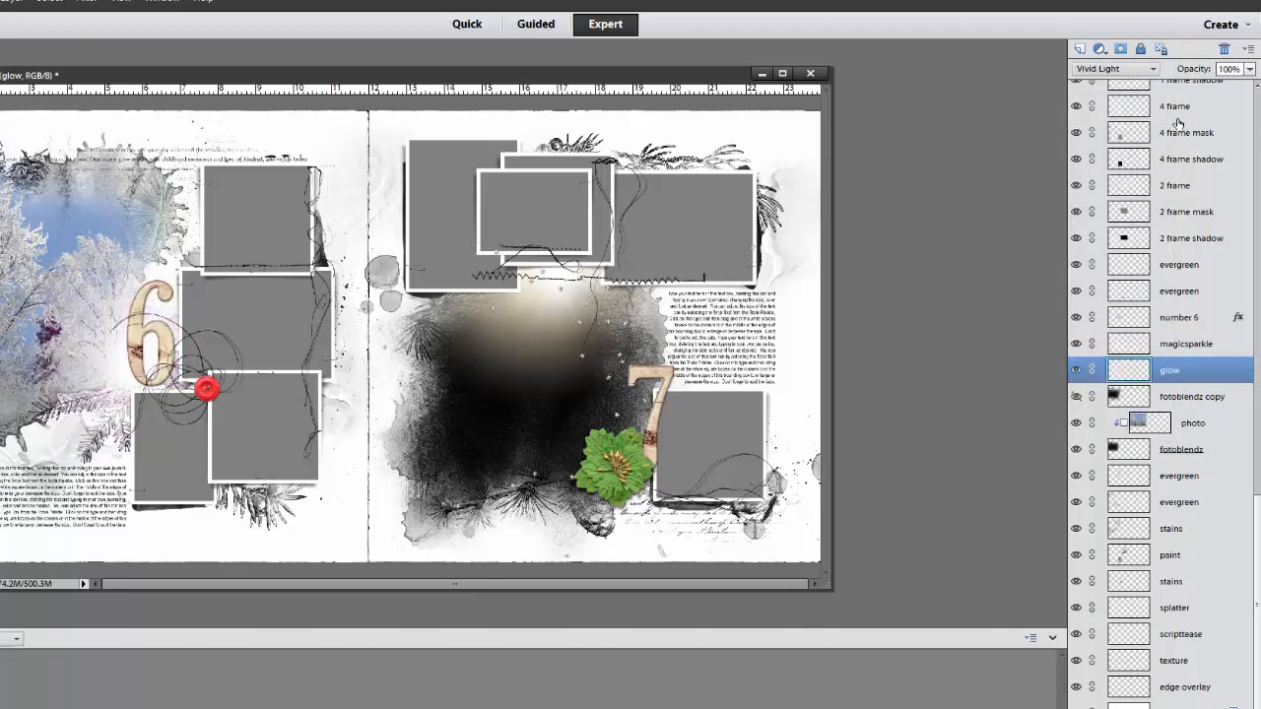
click(1249, 69)
mouse_move(1244, 85)
mouse_down()
mouse_move(1210, 87)
mouse_move(1234, 87)
mouse_up()
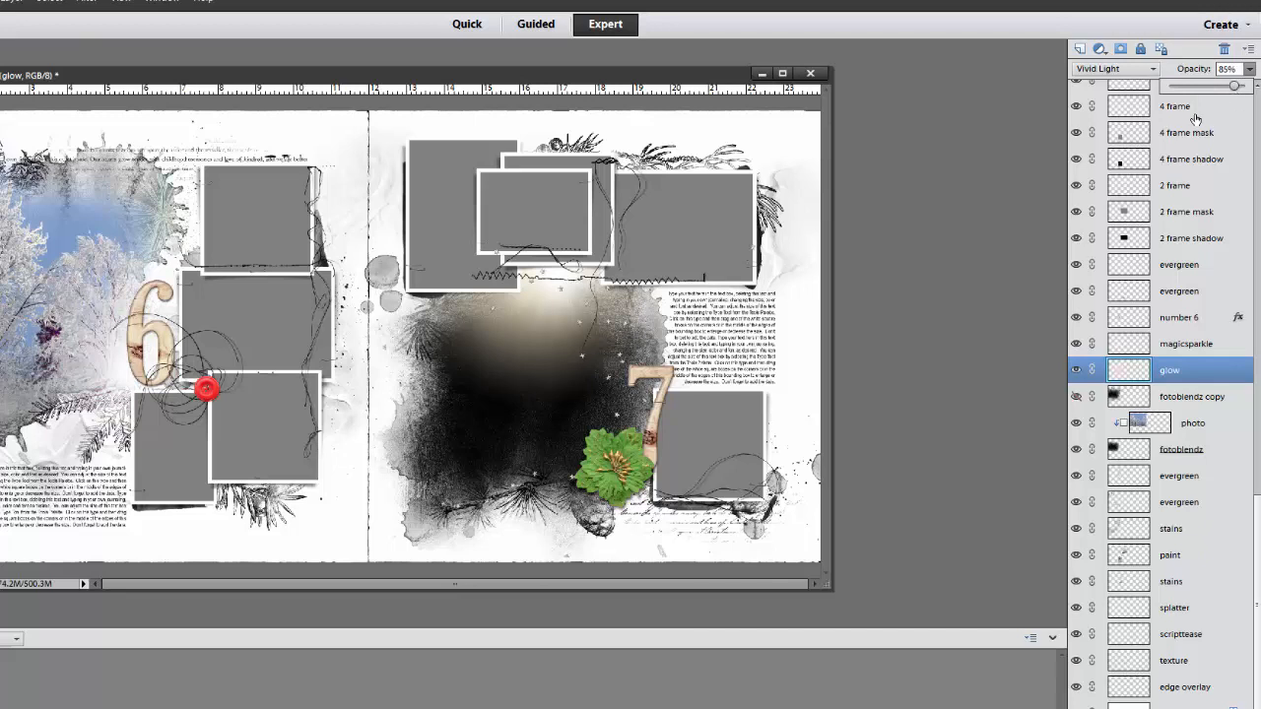
Fill the magicsparkle layer with the light blue foreground color in Normal mode at 100% opacity, preserving transparency
click(1175, 347)
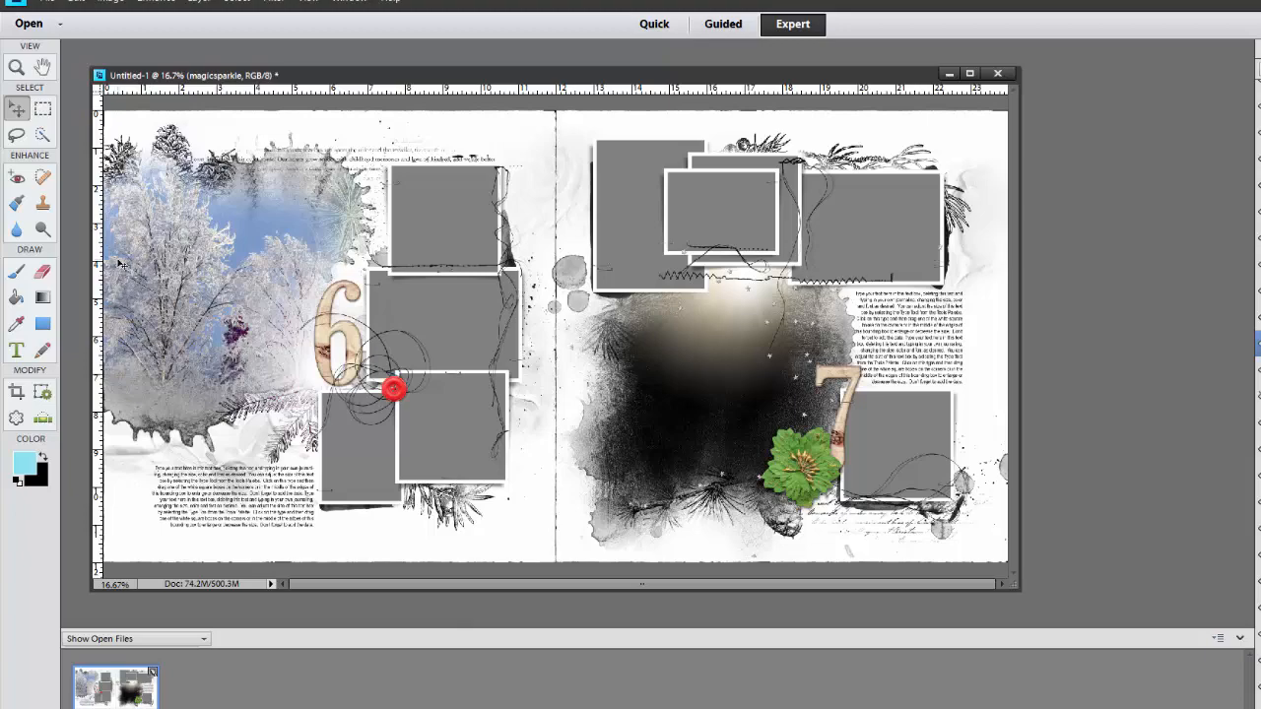
click(79, 5)
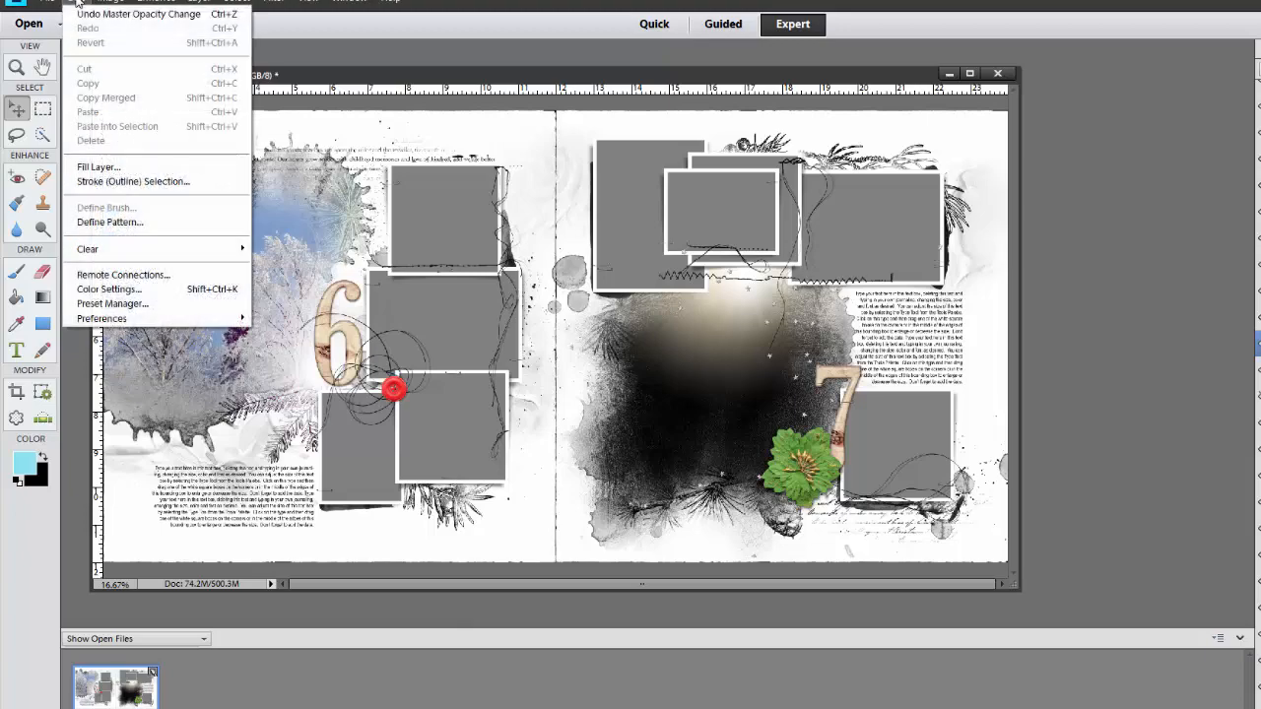
click(95, 172)
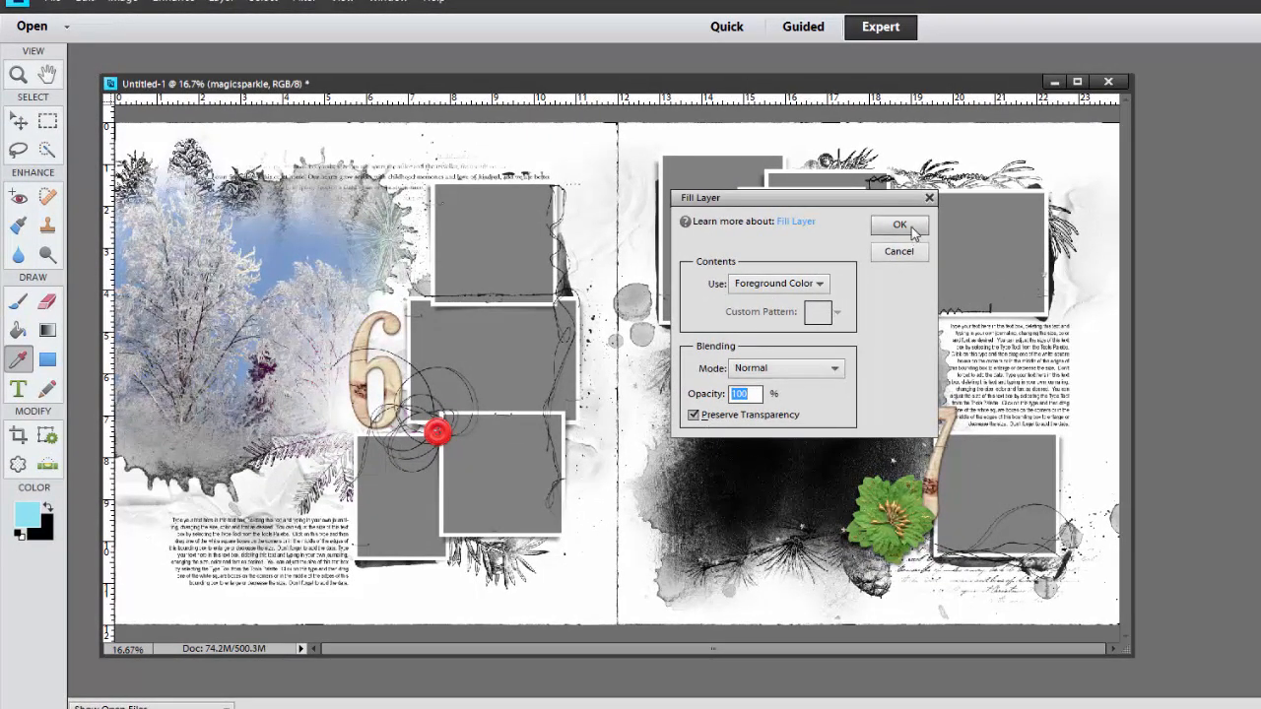
click(899, 224)
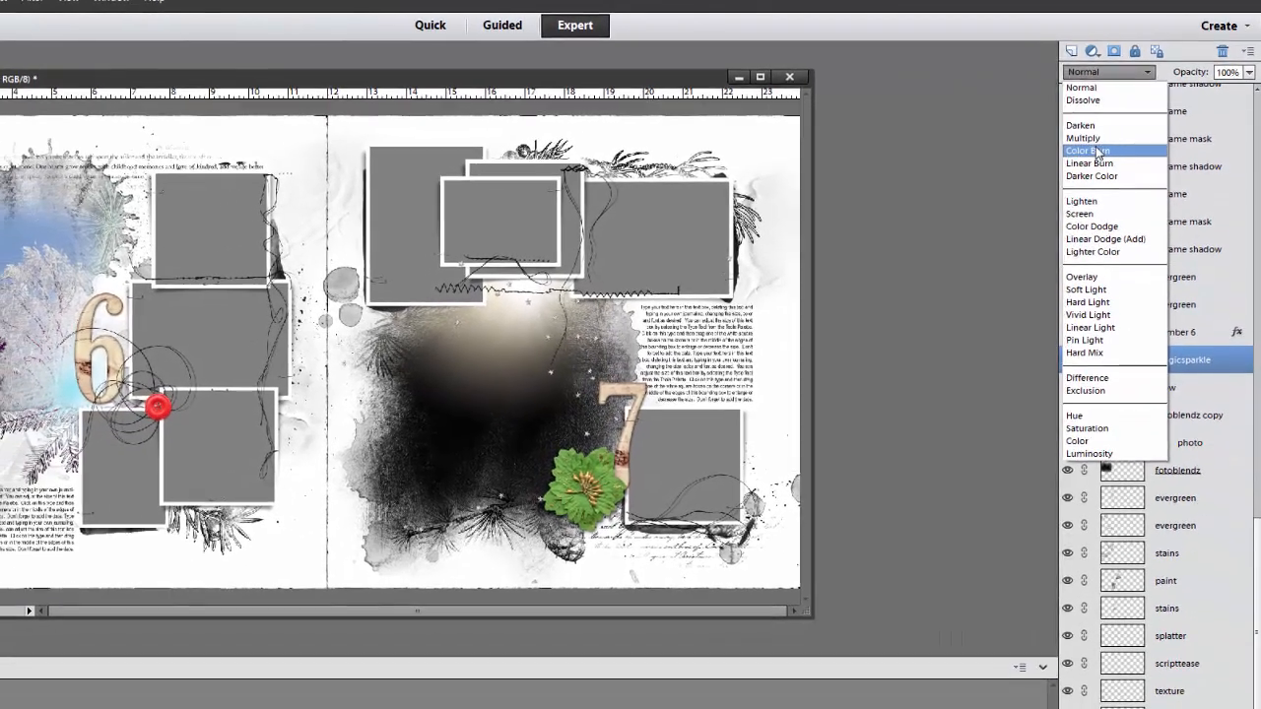
Adjust the magicsparkle layer with Levels, raising the shadow input level to 133 and lowering the highlight input level
click(1091, 150)
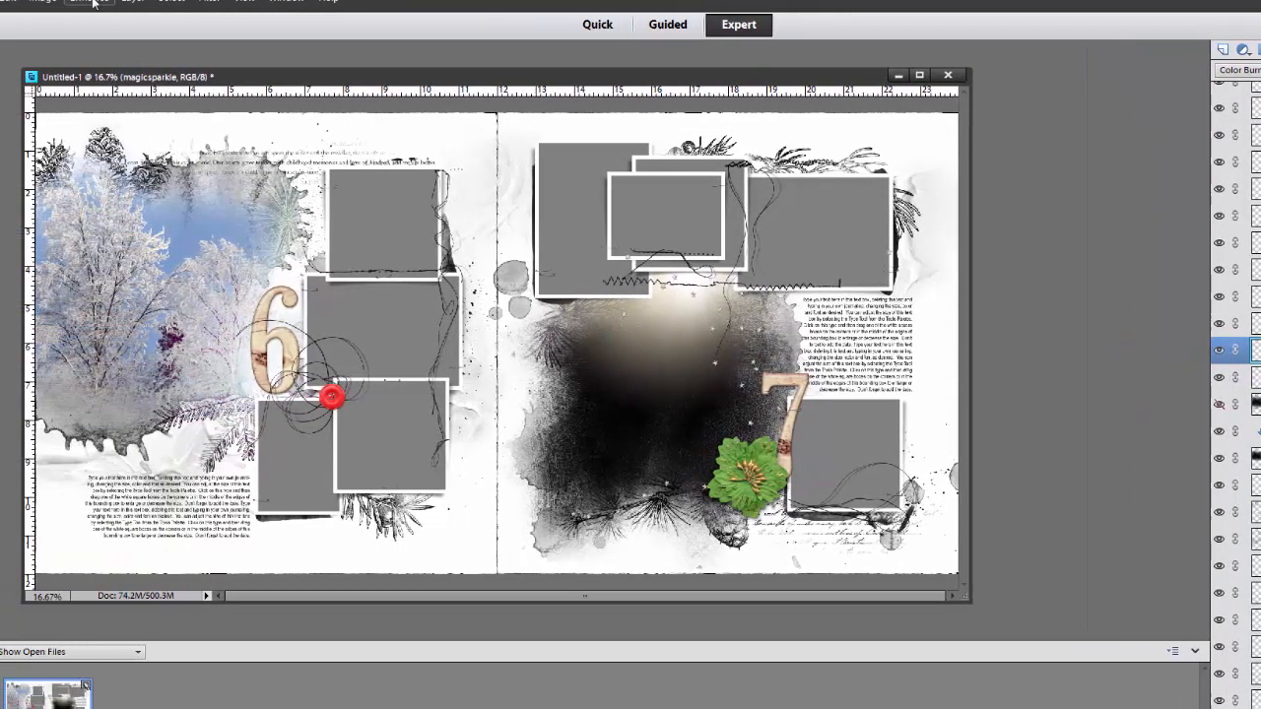
click(0, 3)
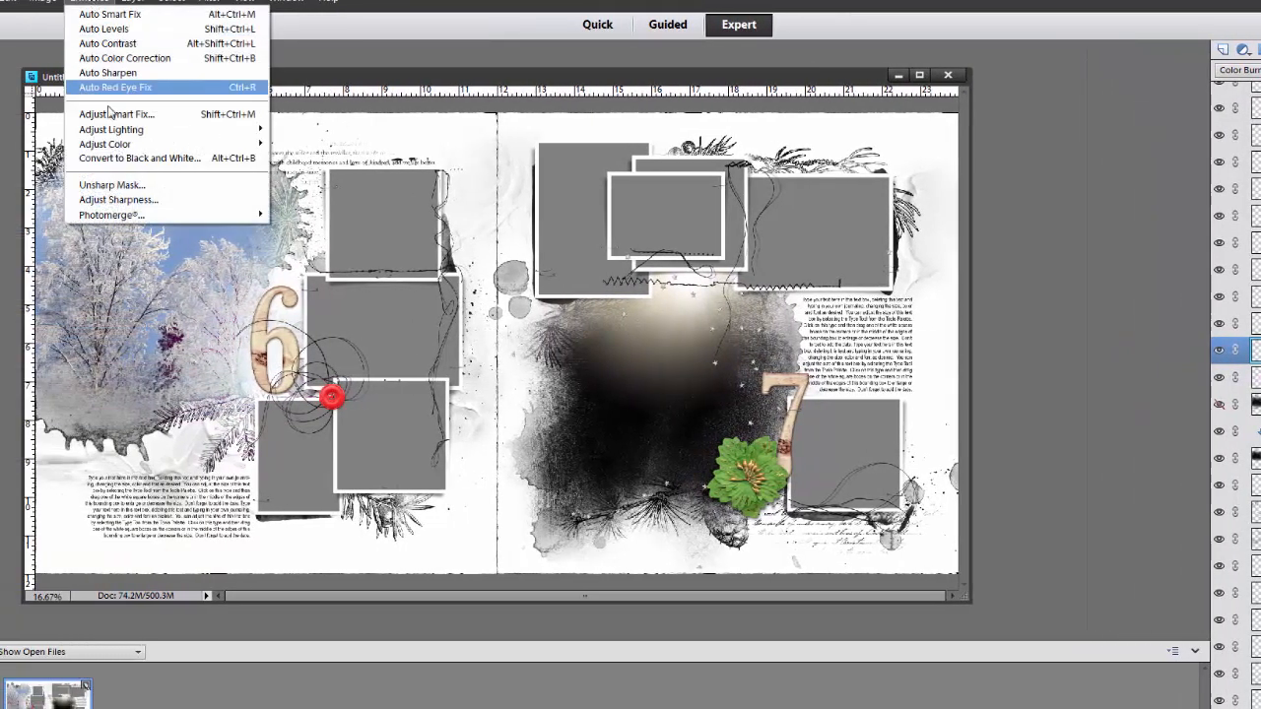
mouse_move(113, 129)
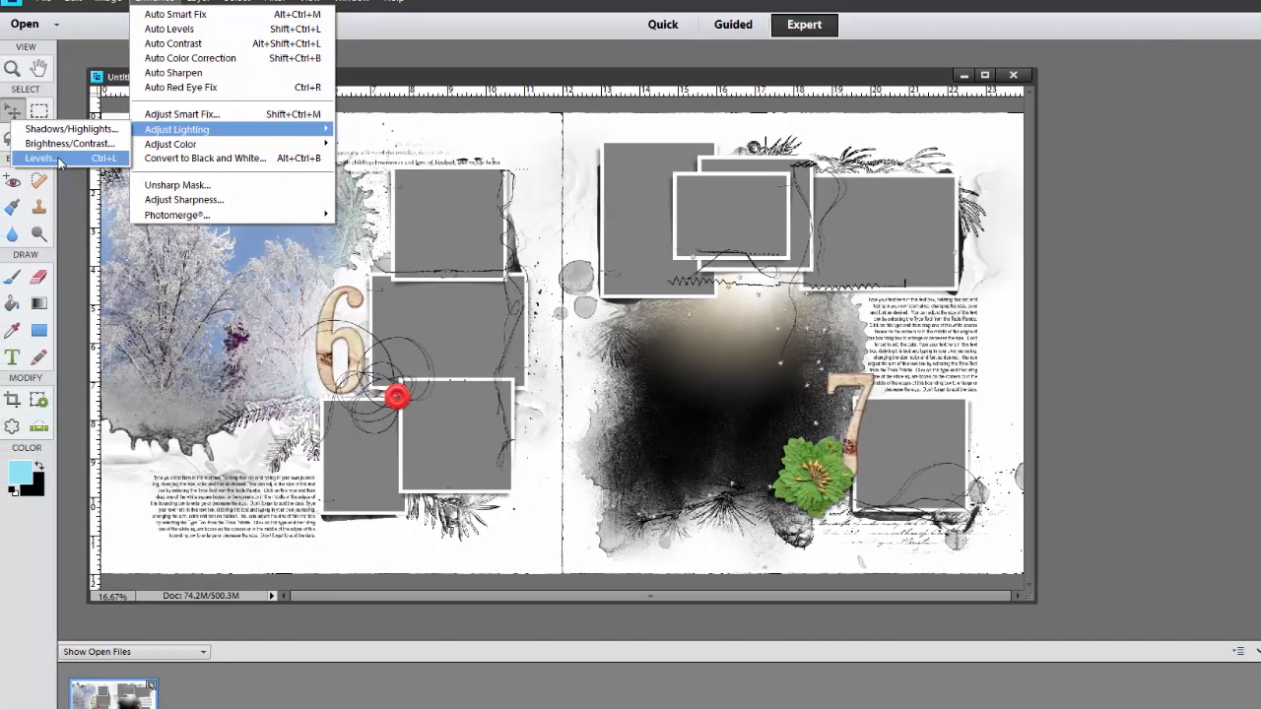
click(49, 158)
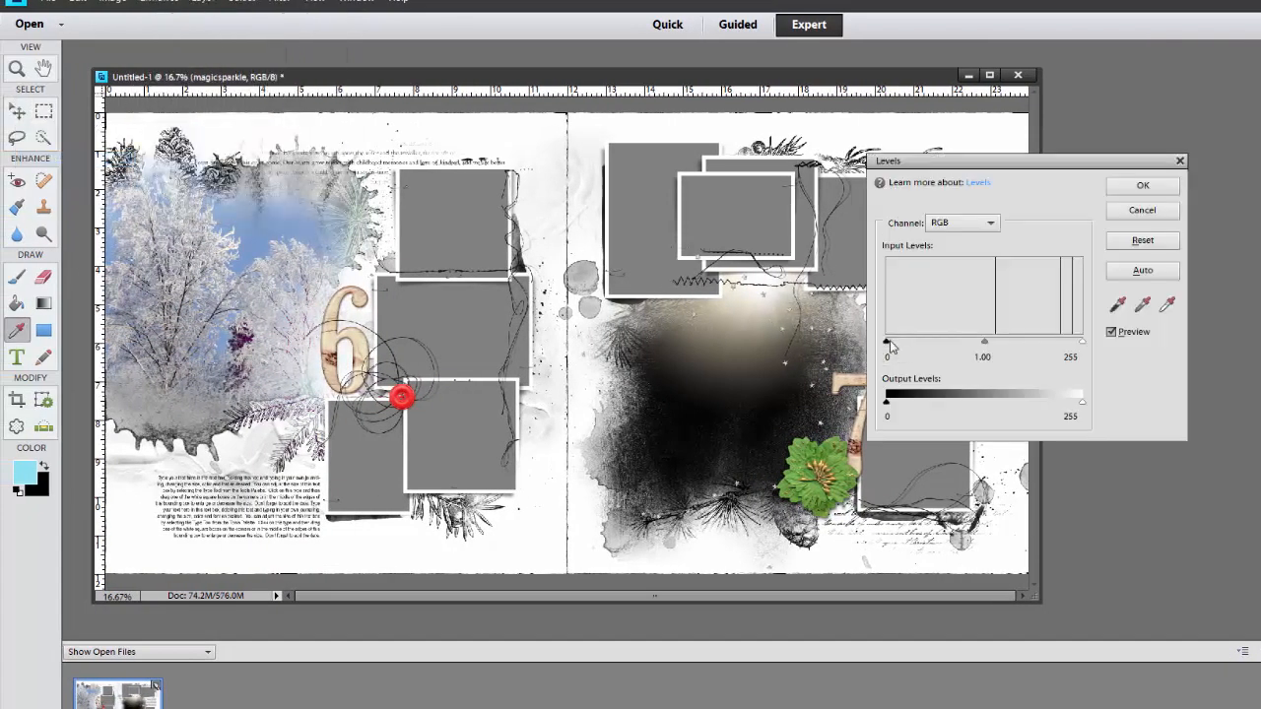
drag(895, 345, 989, 349)
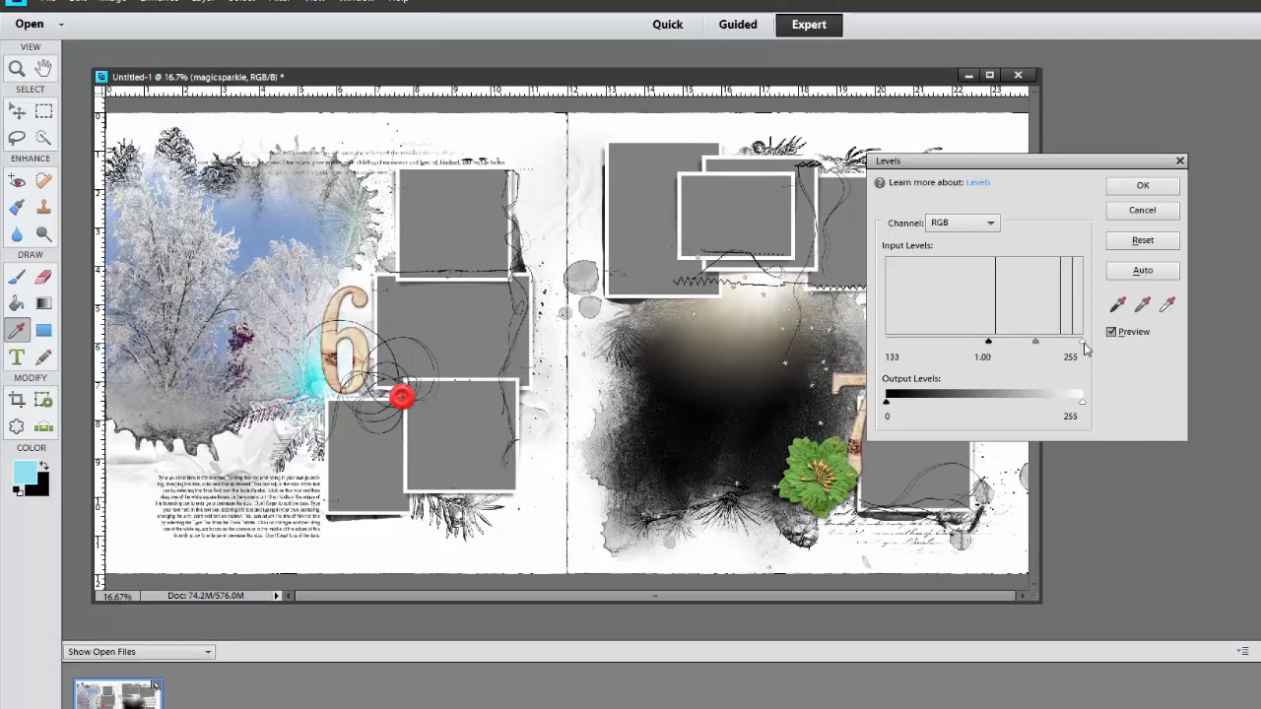
drag(1086, 345, 1037, 347)
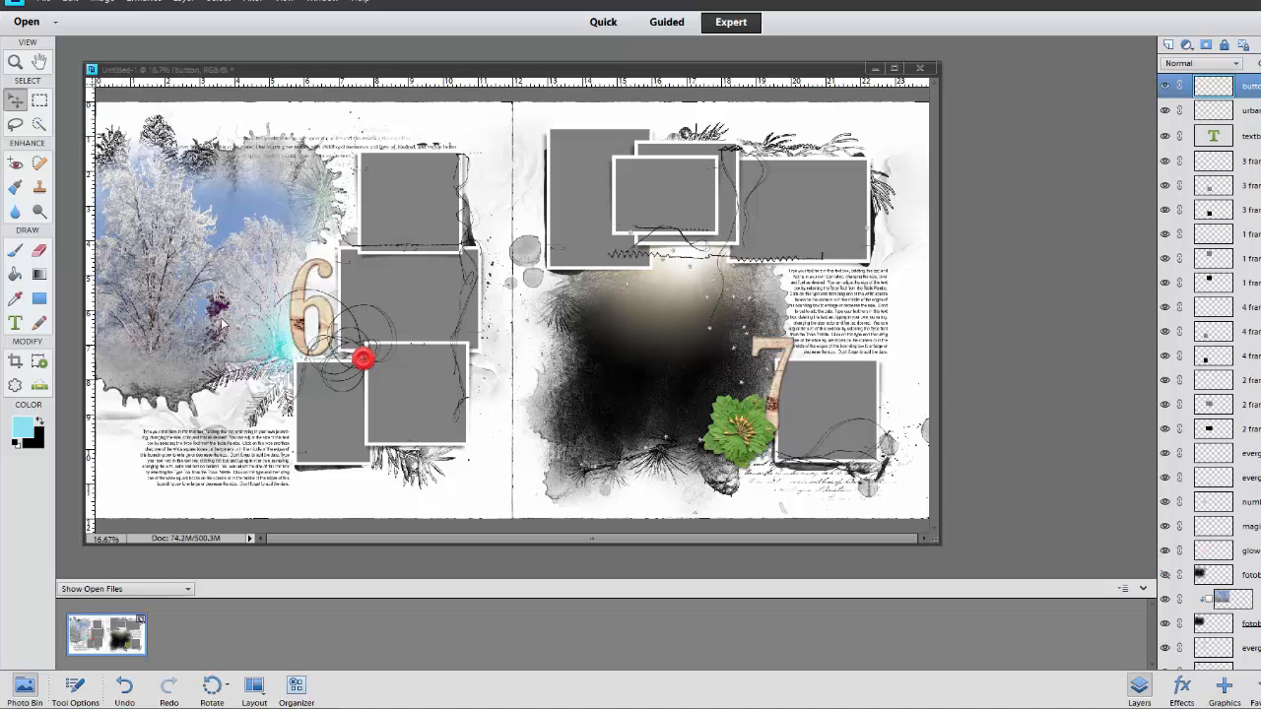
Select the button layer and set its hue to +27 and saturation to -23 with Hue/Saturation
click(366, 366)
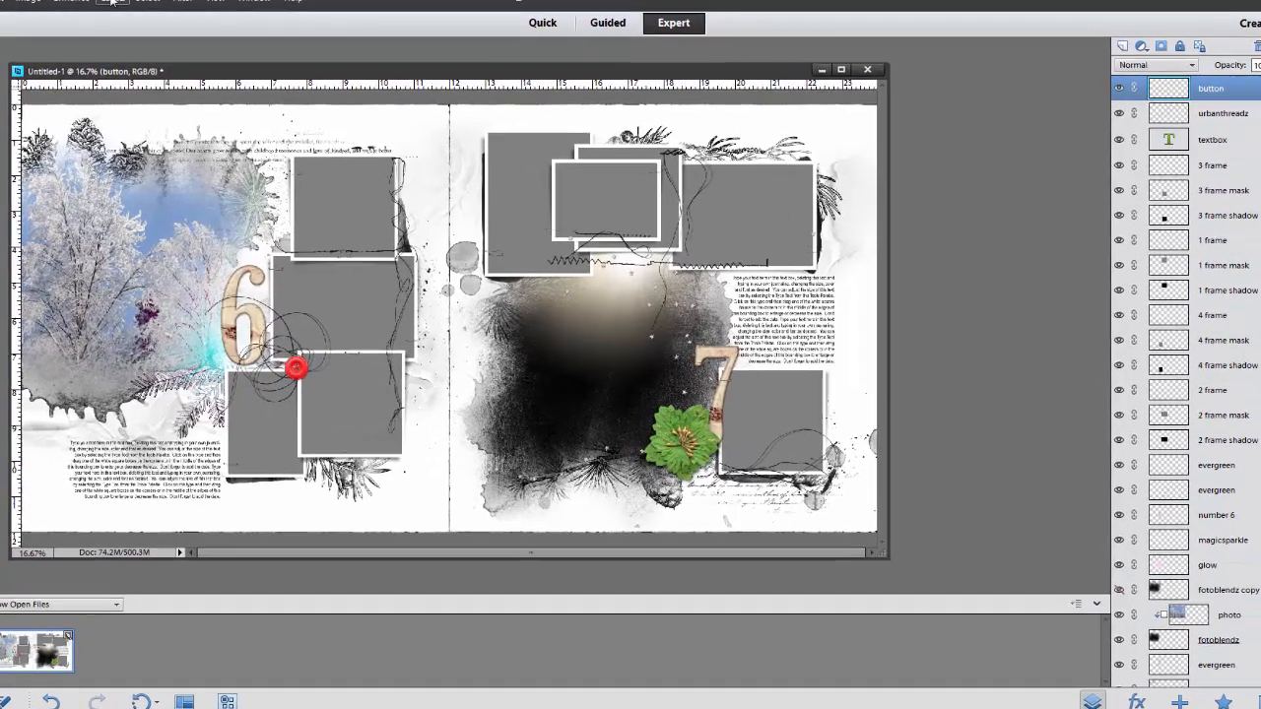
click(71, 2)
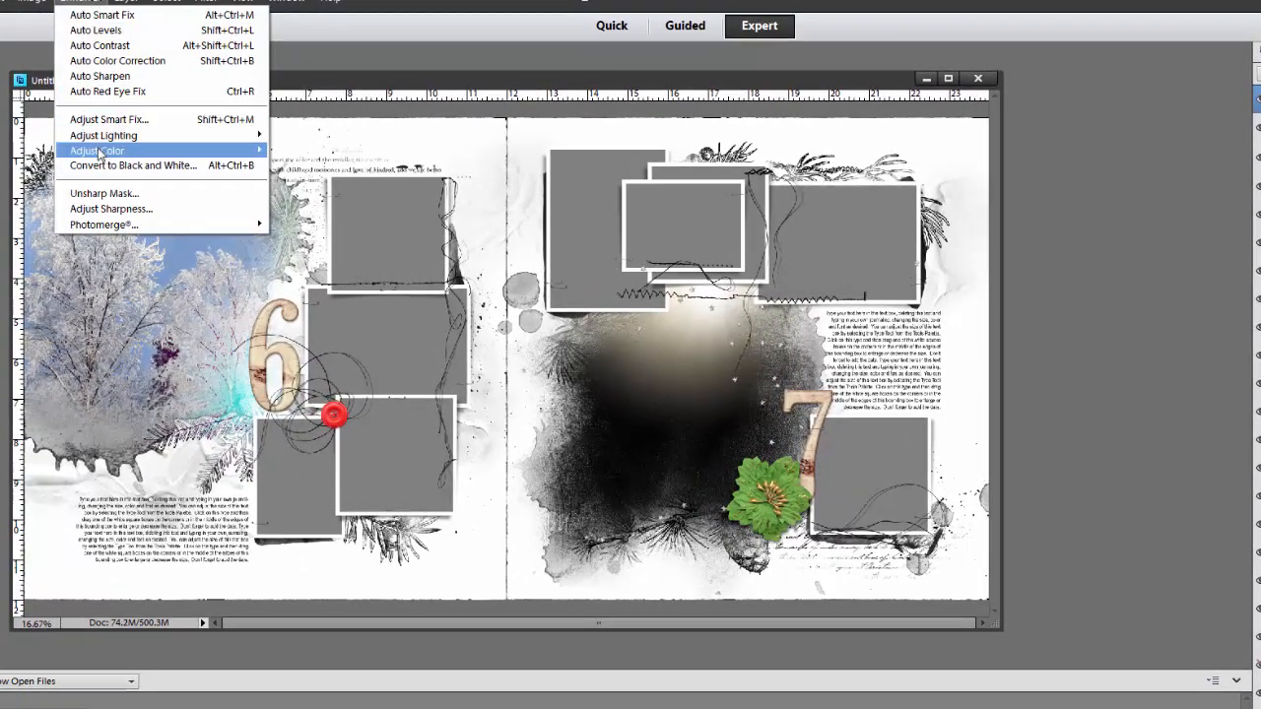
mouse_move(99, 154)
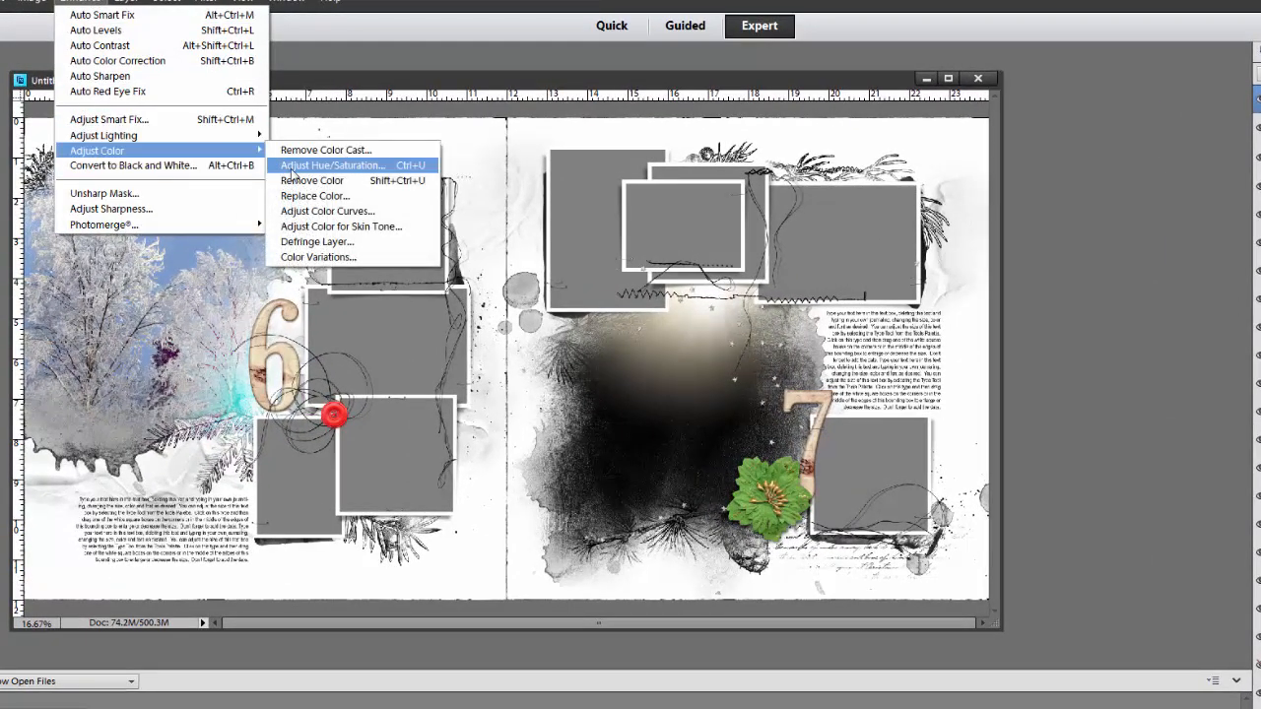
click(293, 170)
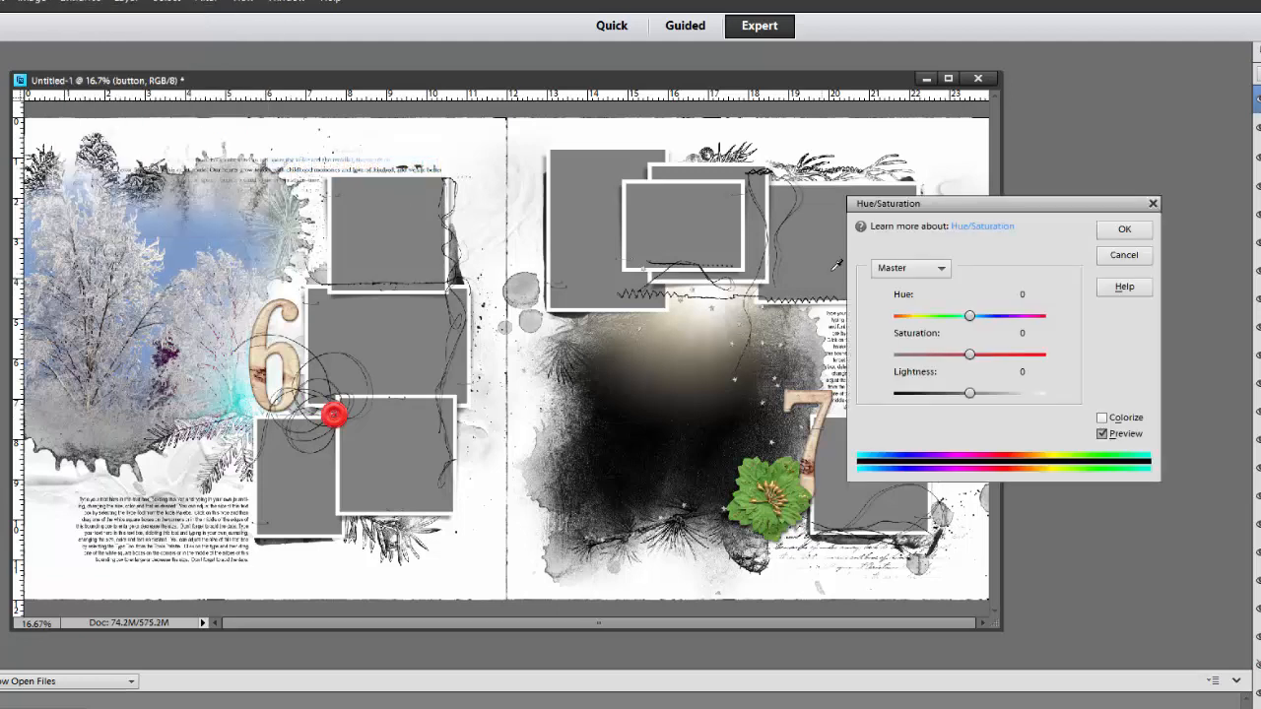
drag(970, 317, 952, 357)
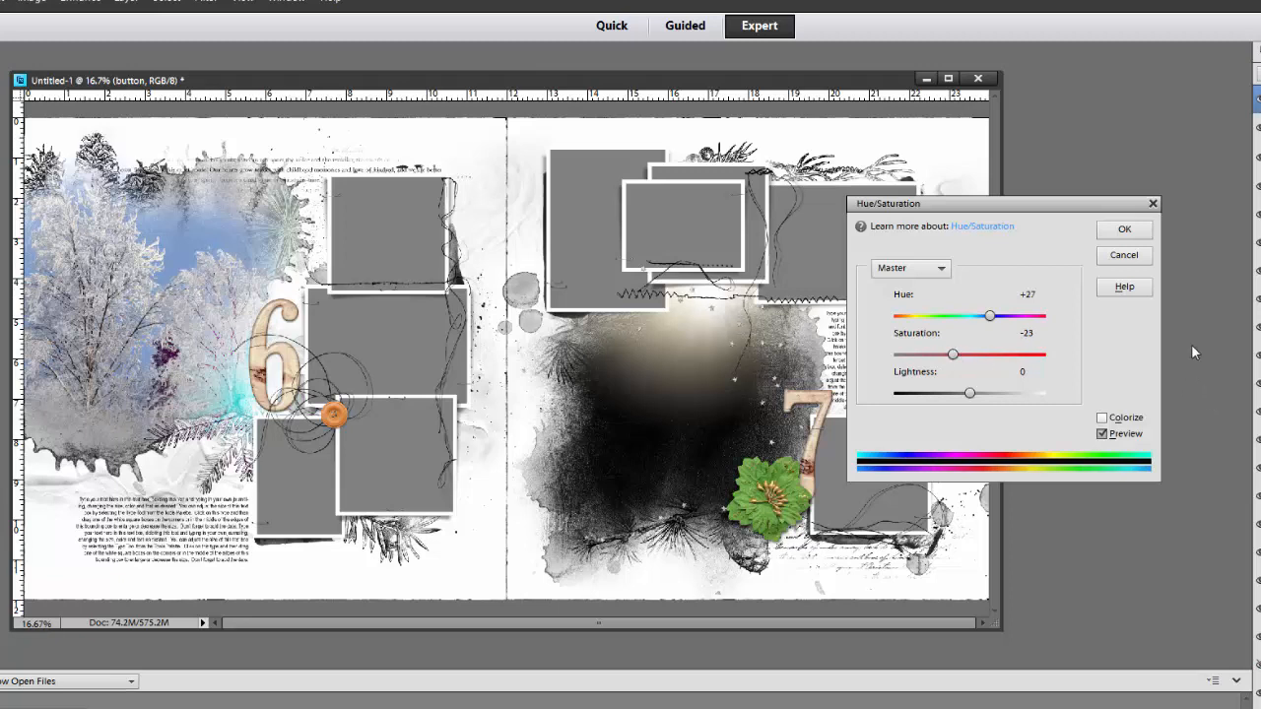
click(1124, 229)
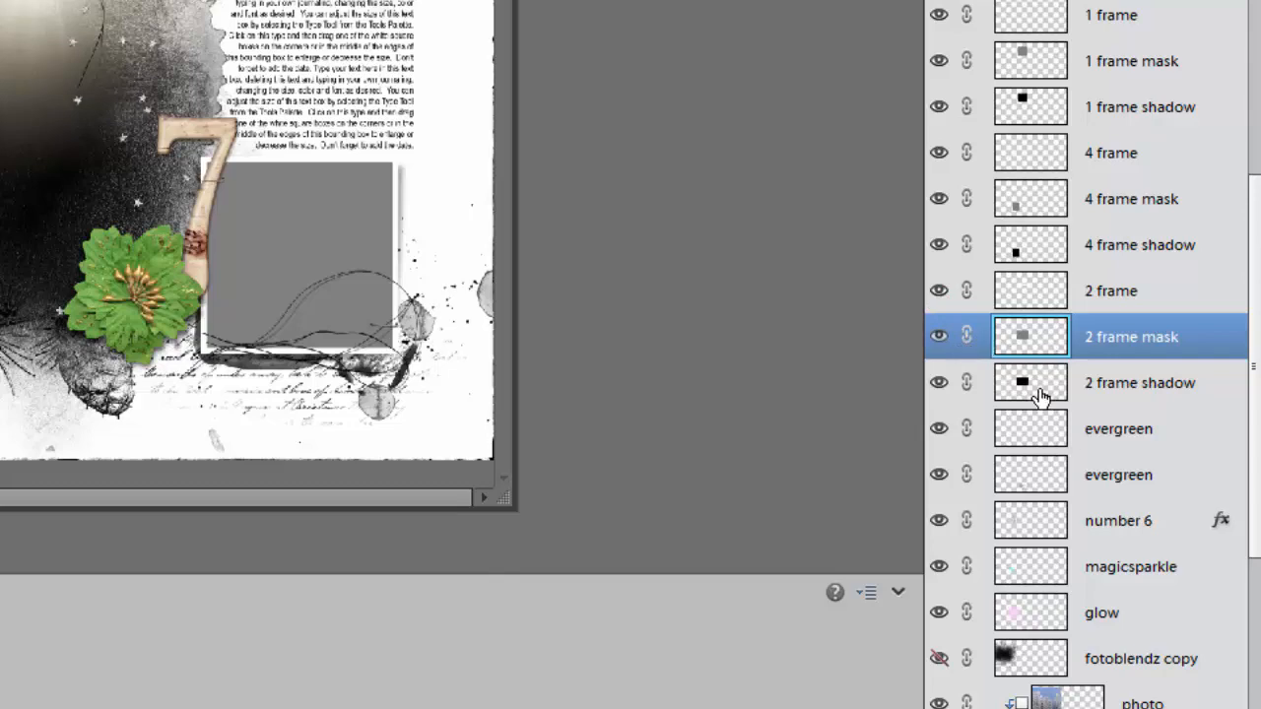
Set the opacity of the 2 frame shadow layer to 82%
click(1118, 384)
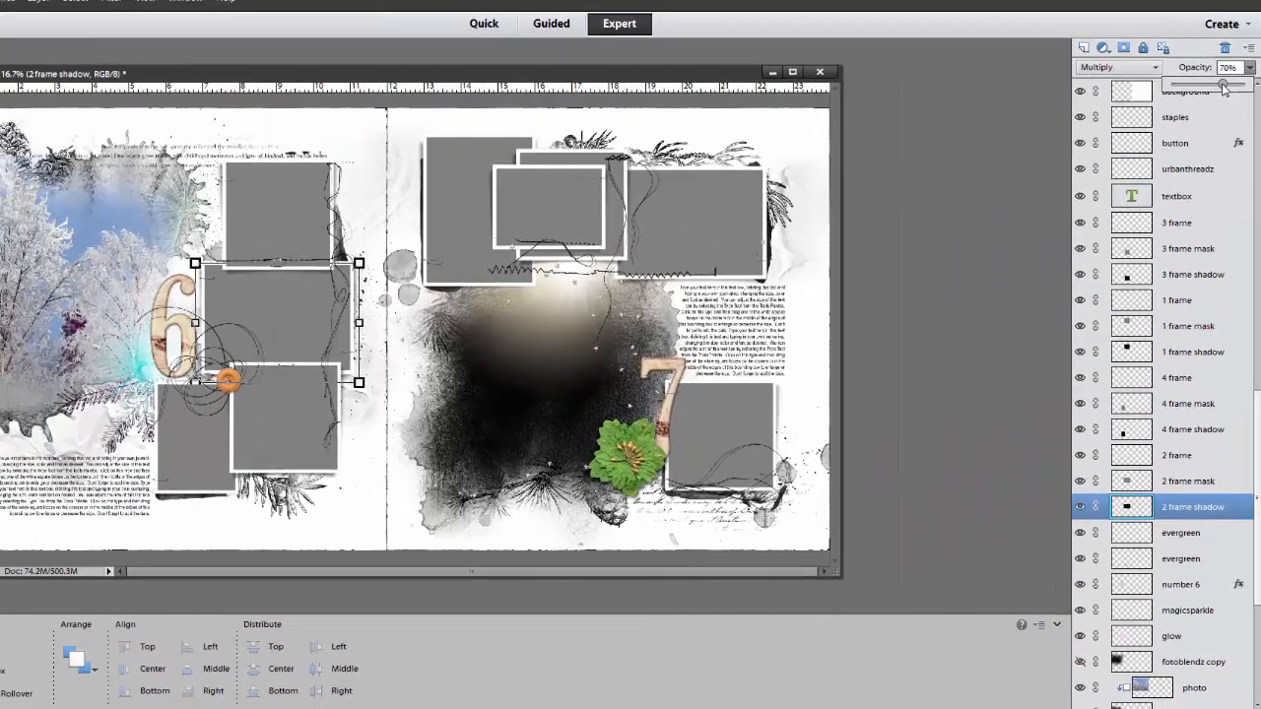
mouse_move(1222, 87)
mouse_down()
mouse_move(1247, 86)
mouse_move(1234, 86)
mouse_up()
Duplicate the photo layer and place the copy directly above the 2 frame mask layer
click(1138, 481)
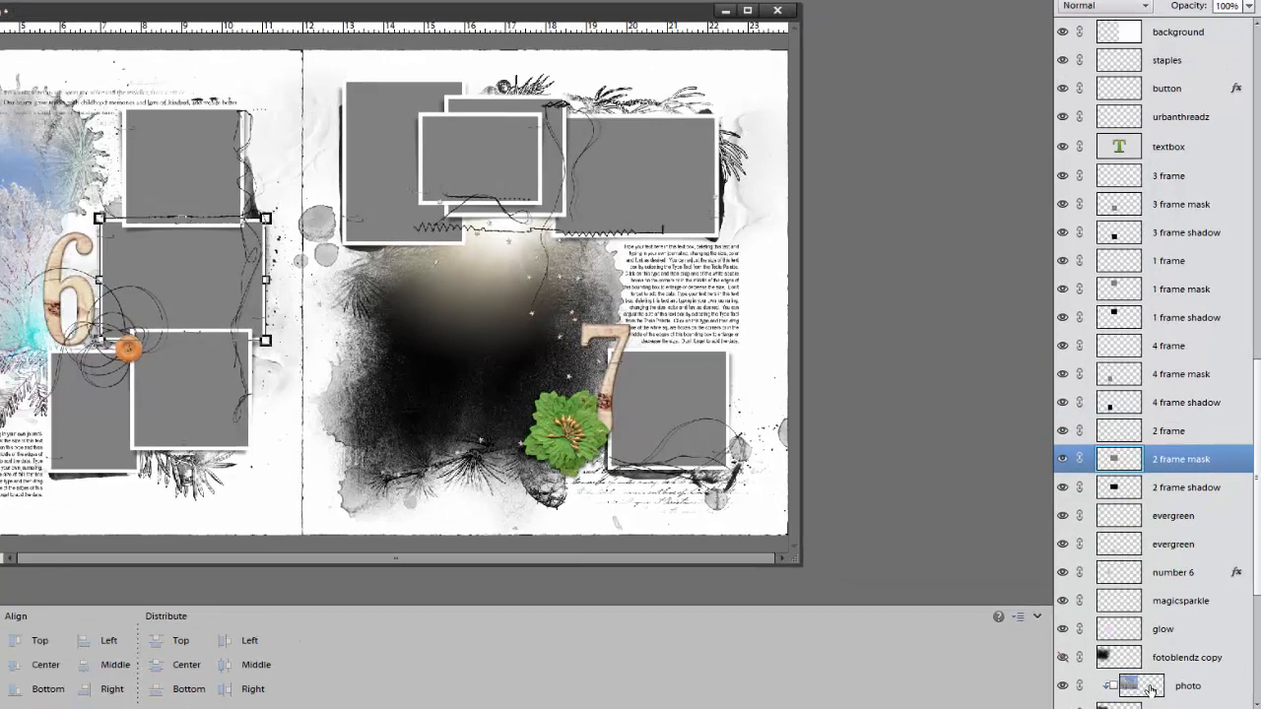
drag(1151, 689, 1113, 473)
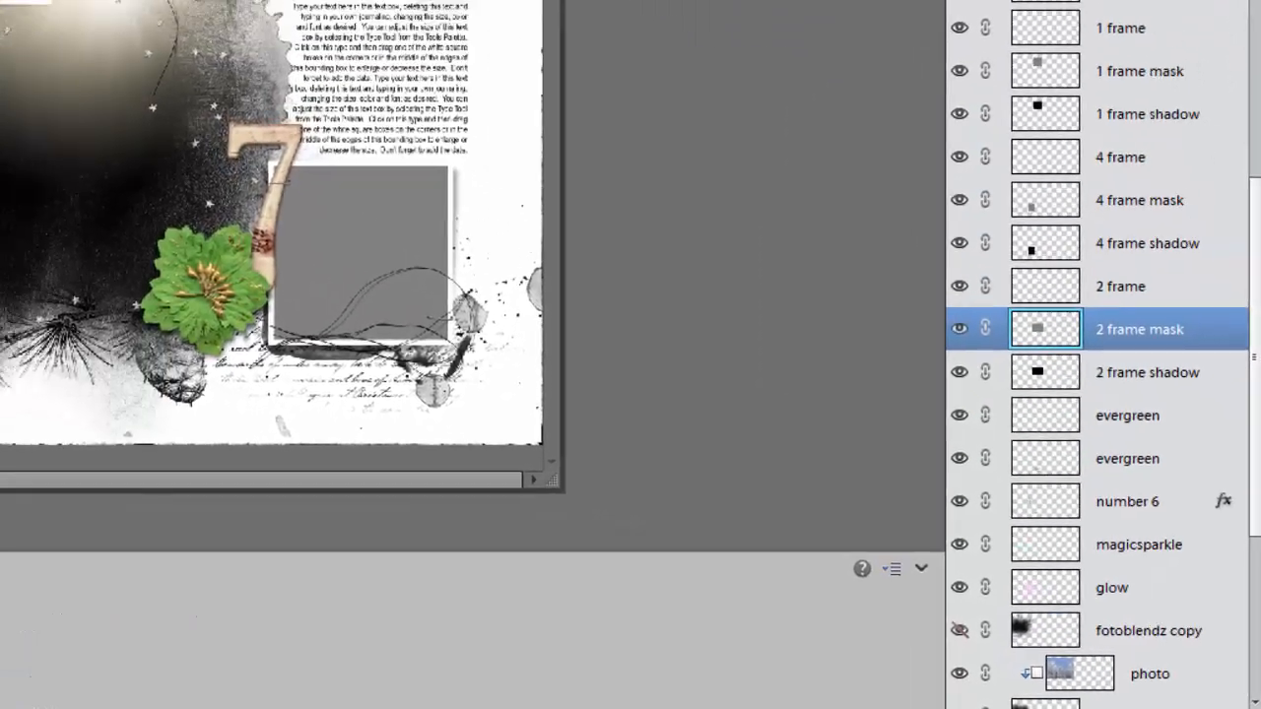
drag(958, 0, 1083, 48)
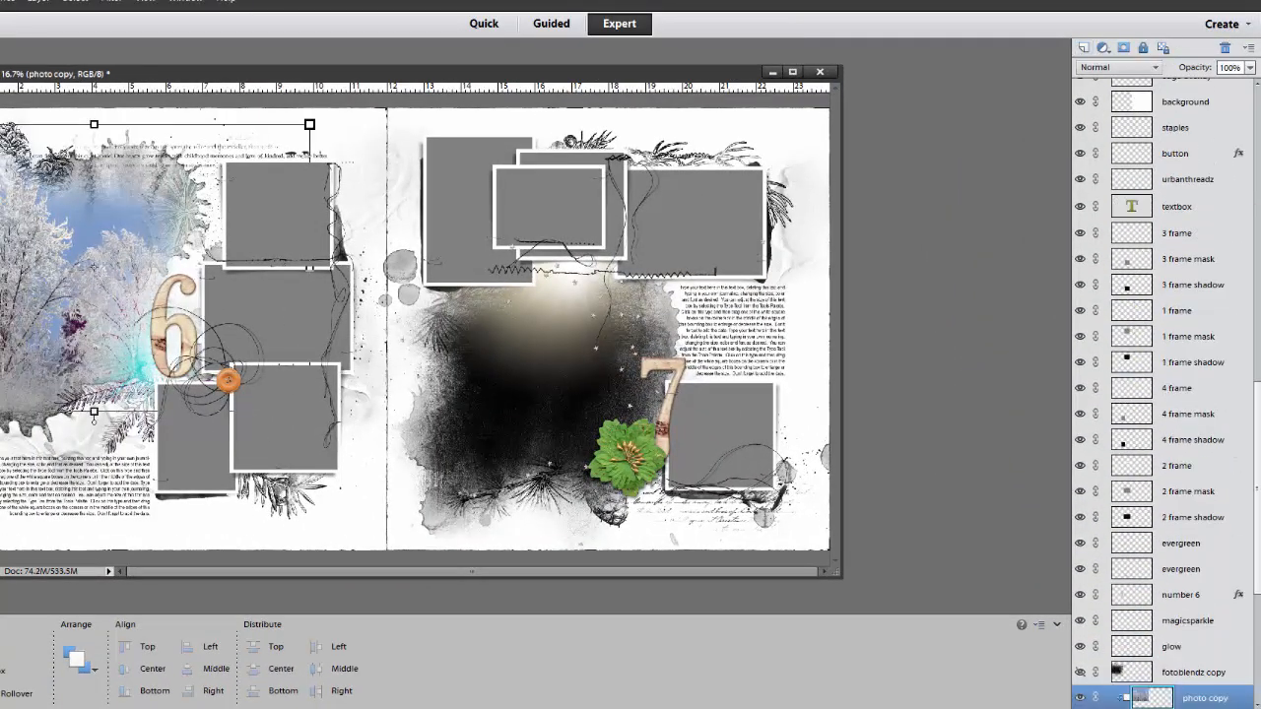
drag(1249, 387, 1244, 491)
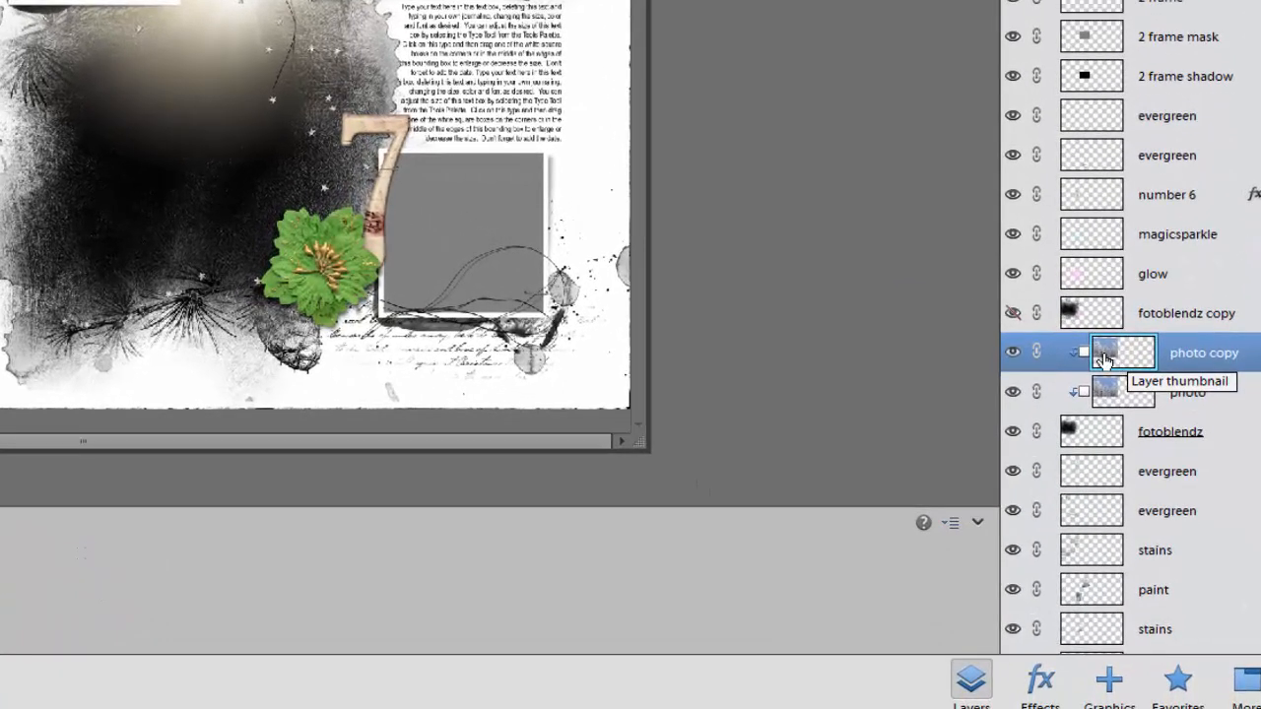
drag(1135, 364, 1141, 151)
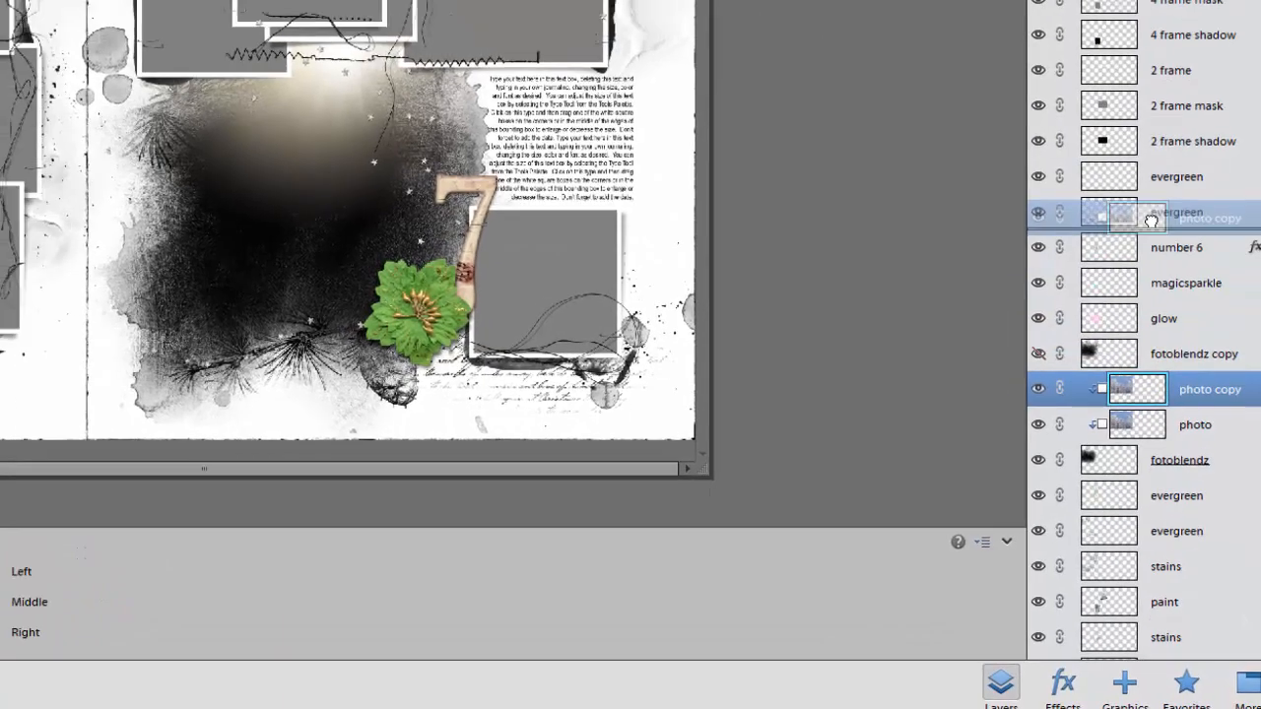
drag(1159, 238, 1150, 128)
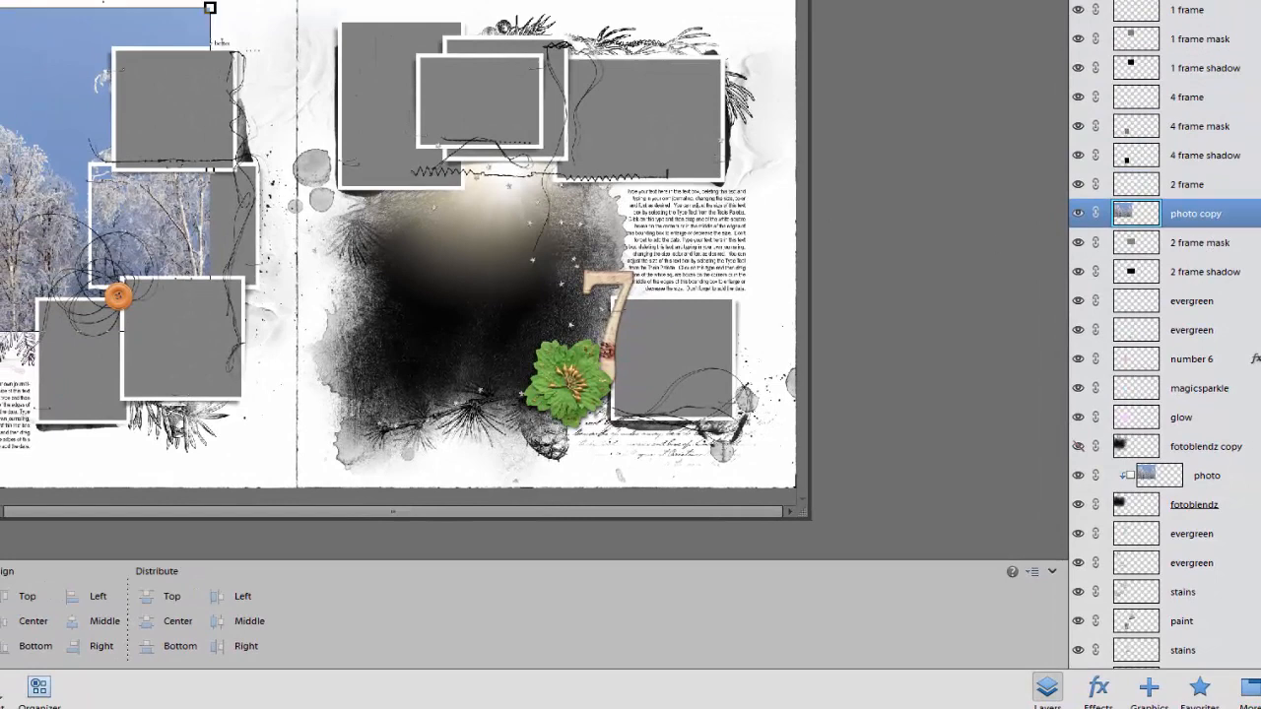
Move the photo copy over the middle frame on page 6 and scale it down to slightly larger than the frame
drag(24, 202, 172, 207)
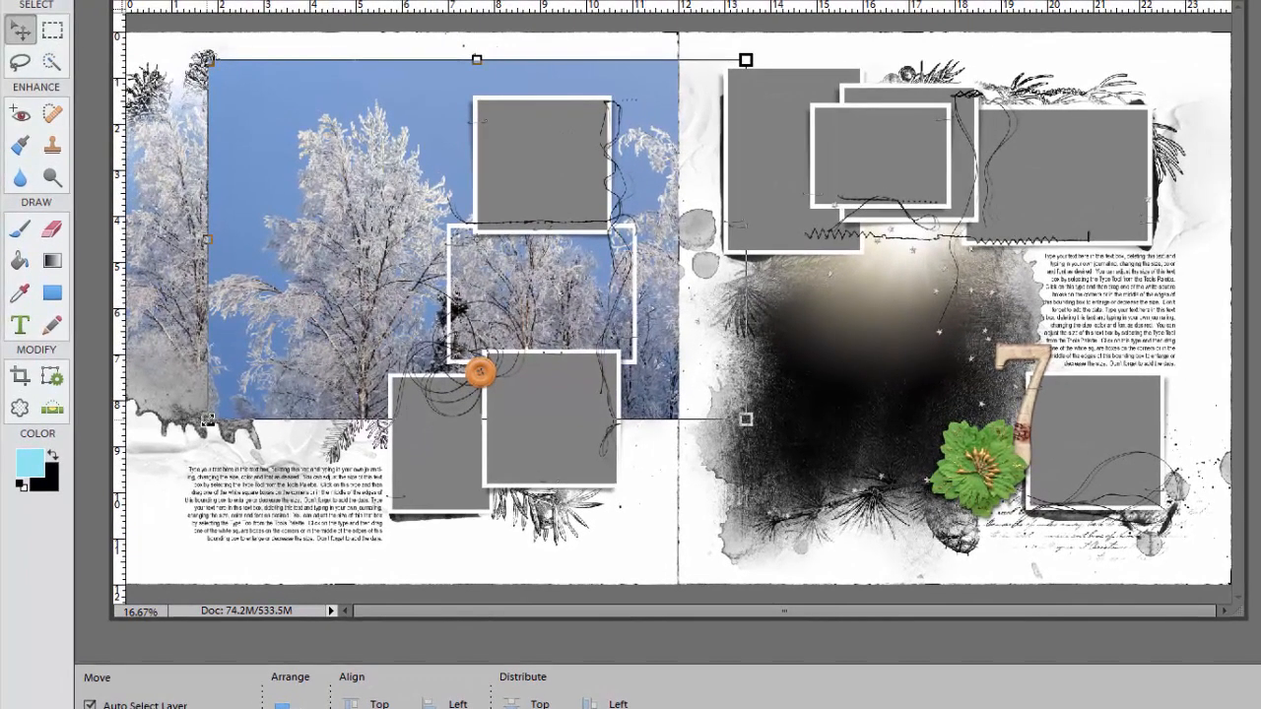
click(207, 420)
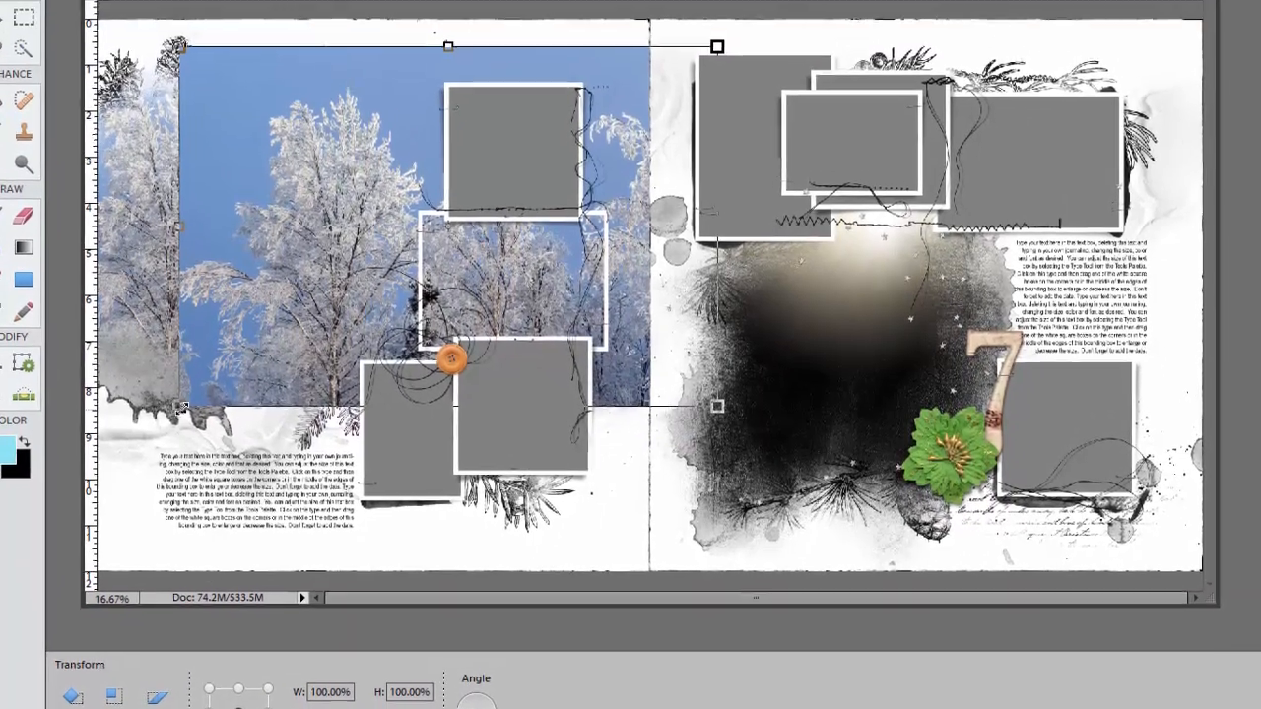
drag(207, 336, 300, 273)
drag(244, 414, 395, 312)
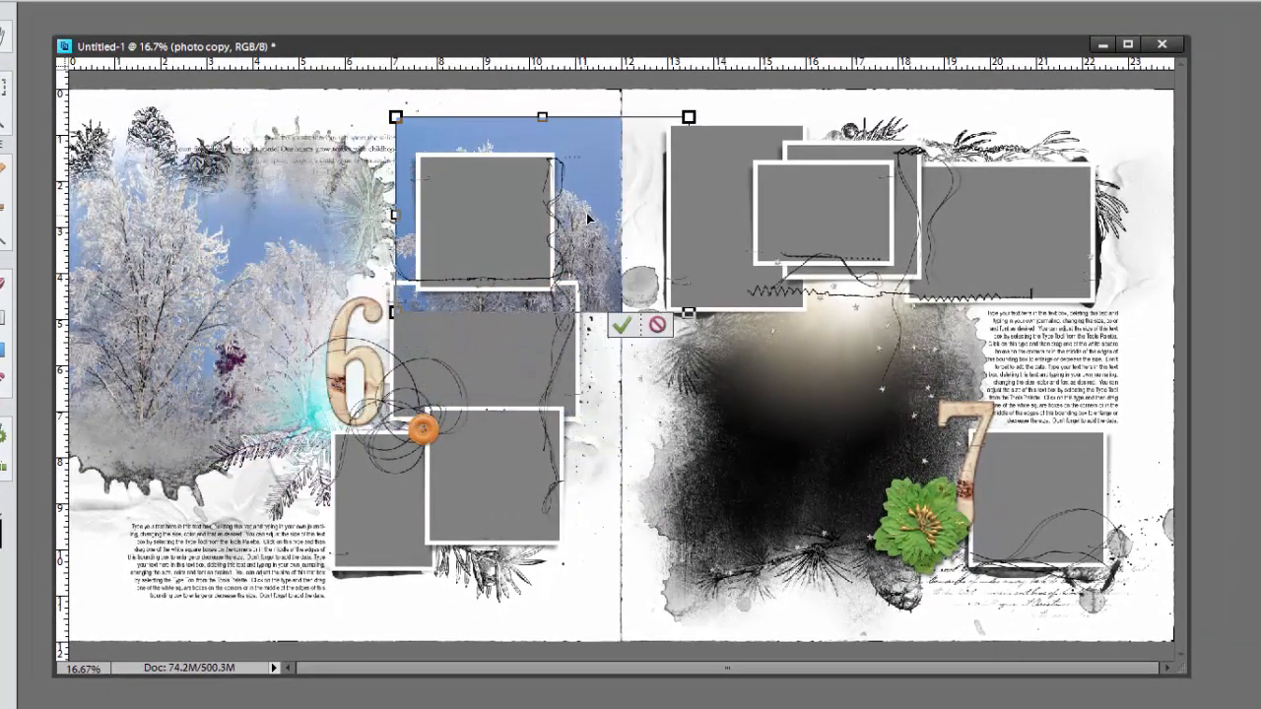
drag(586, 212, 543, 330)
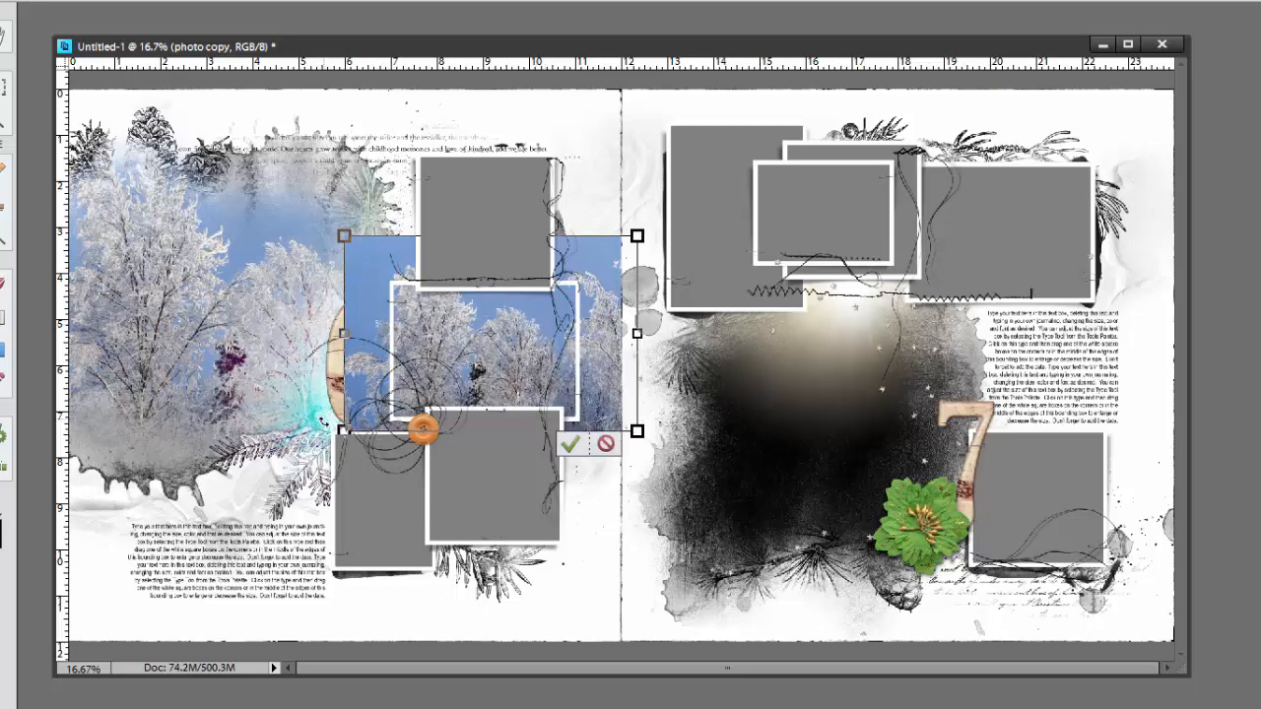
drag(344, 431, 377, 409)
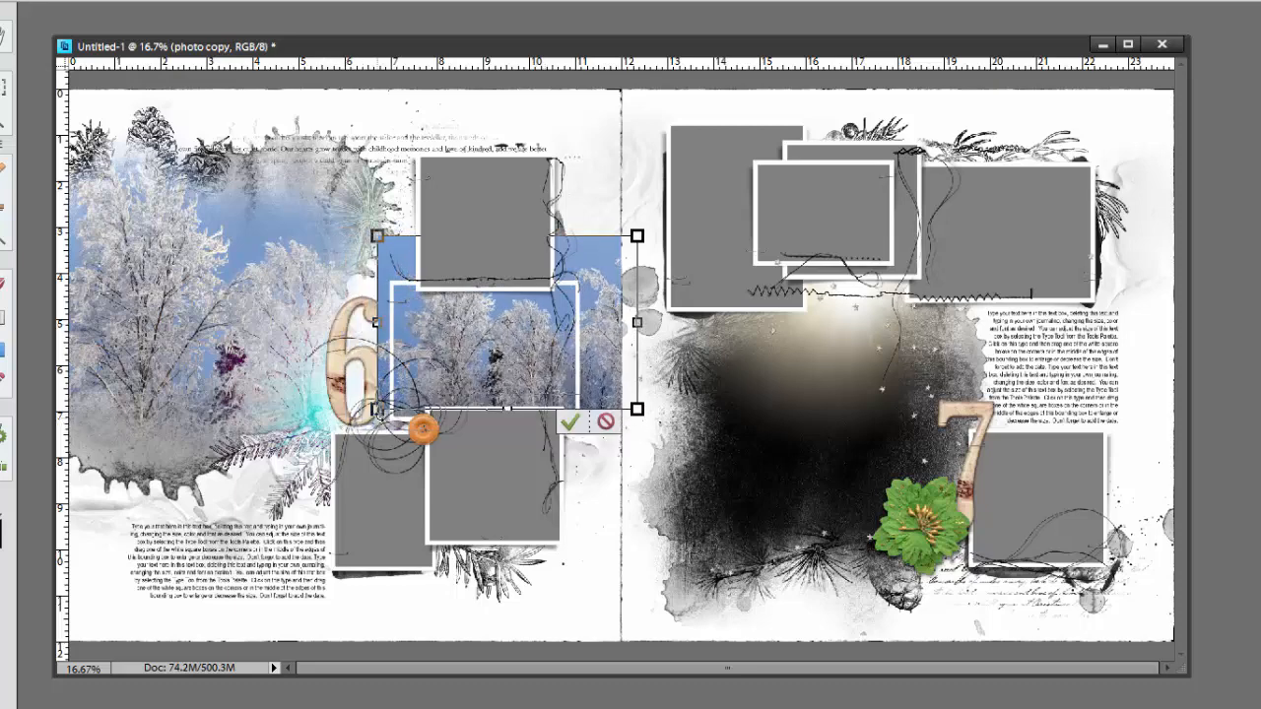
drag(637, 236, 622, 246)
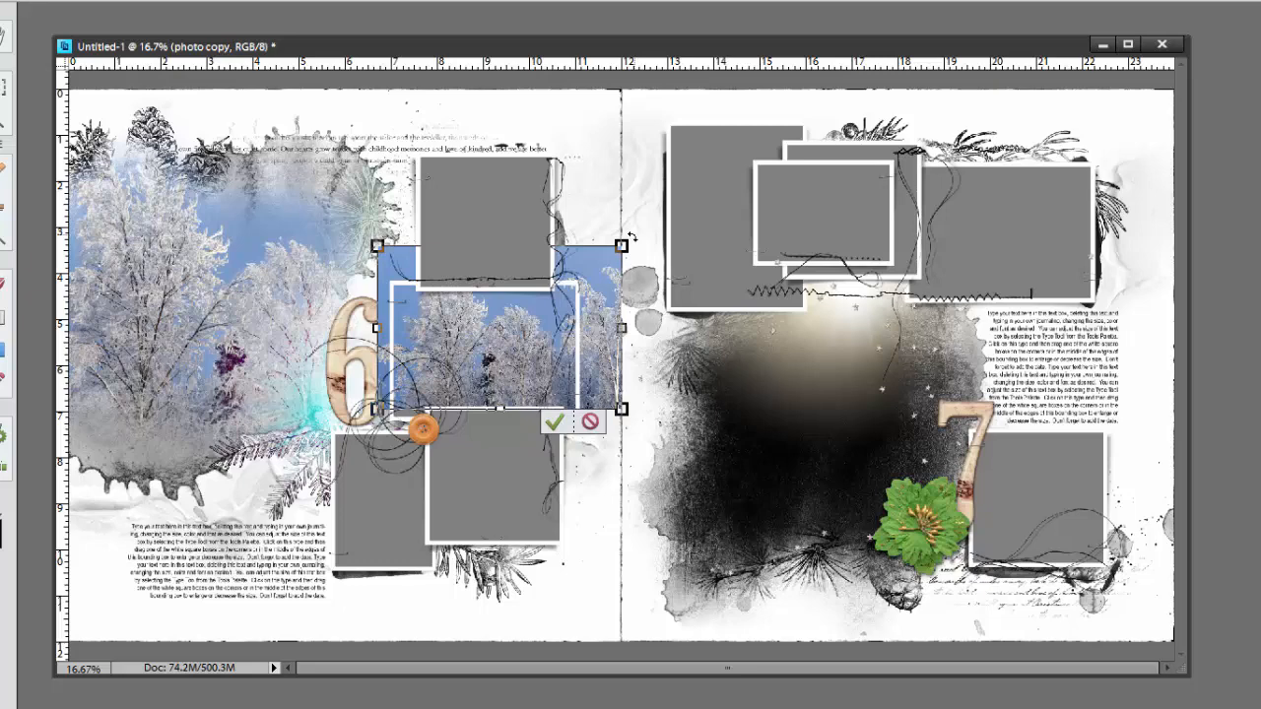
Rotate the photo copy counterclockwise, enlarge it to cover the middle frame completely, and commit the transformation
drag(631, 238, 602, 197)
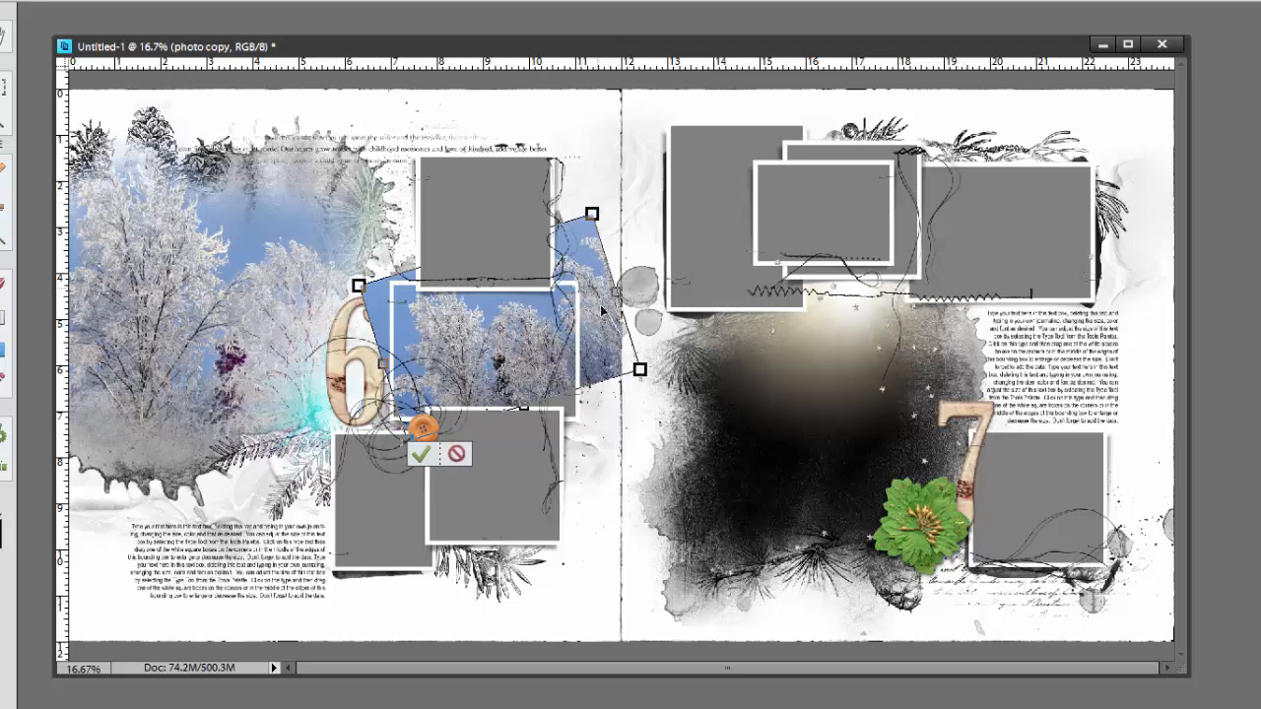
drag(638, 366, 677, 406)
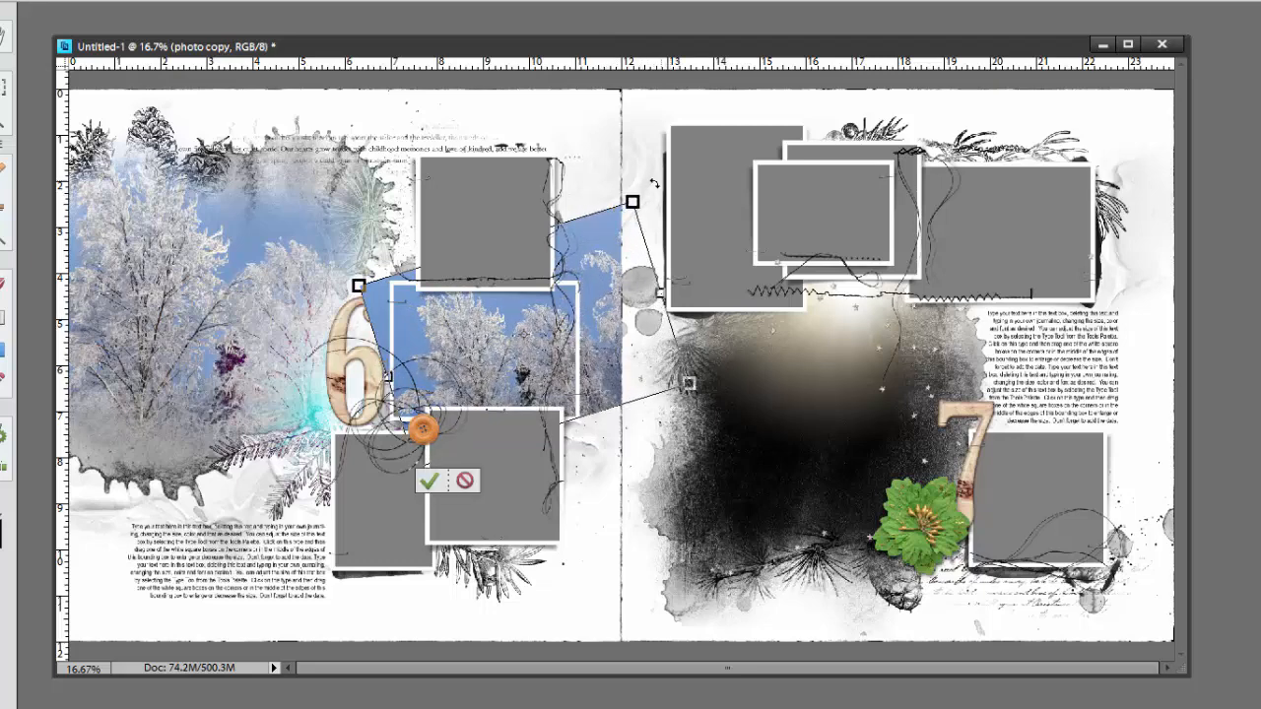
drag(655, 183, 641, 197)
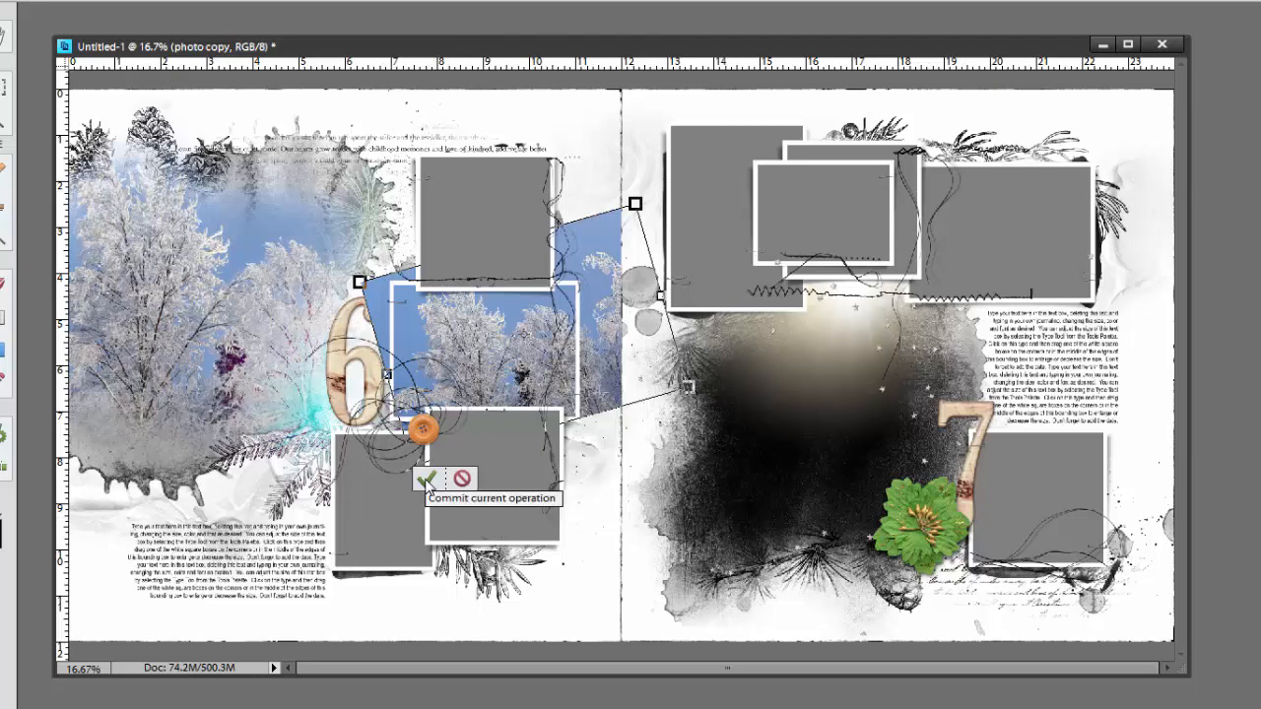
click(426, 480)
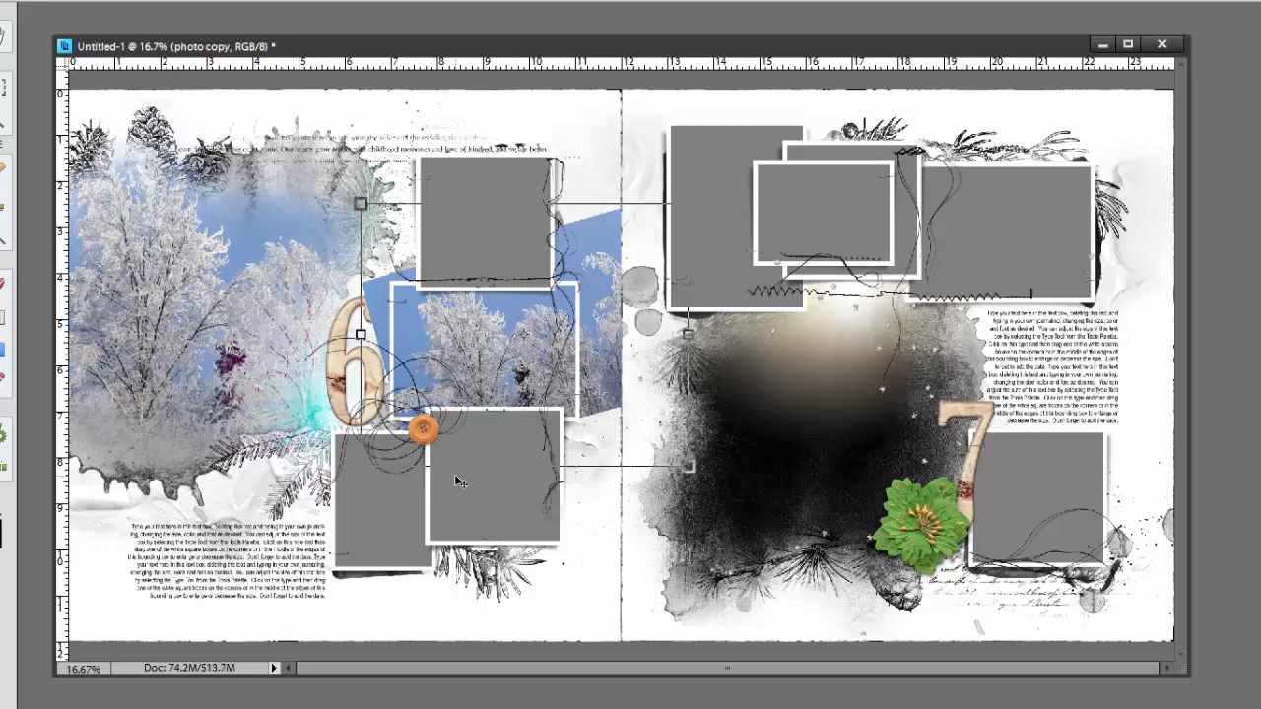
Clip the photo copy to the 2 frame mask and shift it slightly left within the frame
key(ctrl+g)
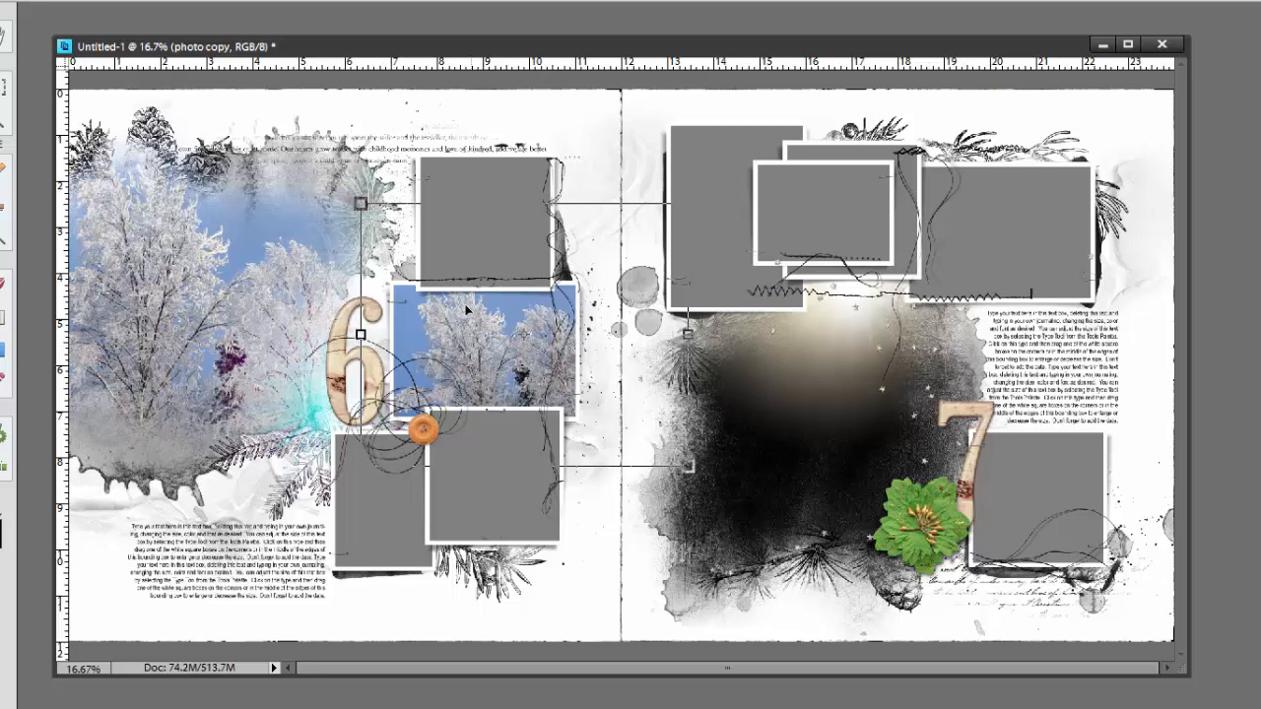
drag(486, 329, 476, 333)
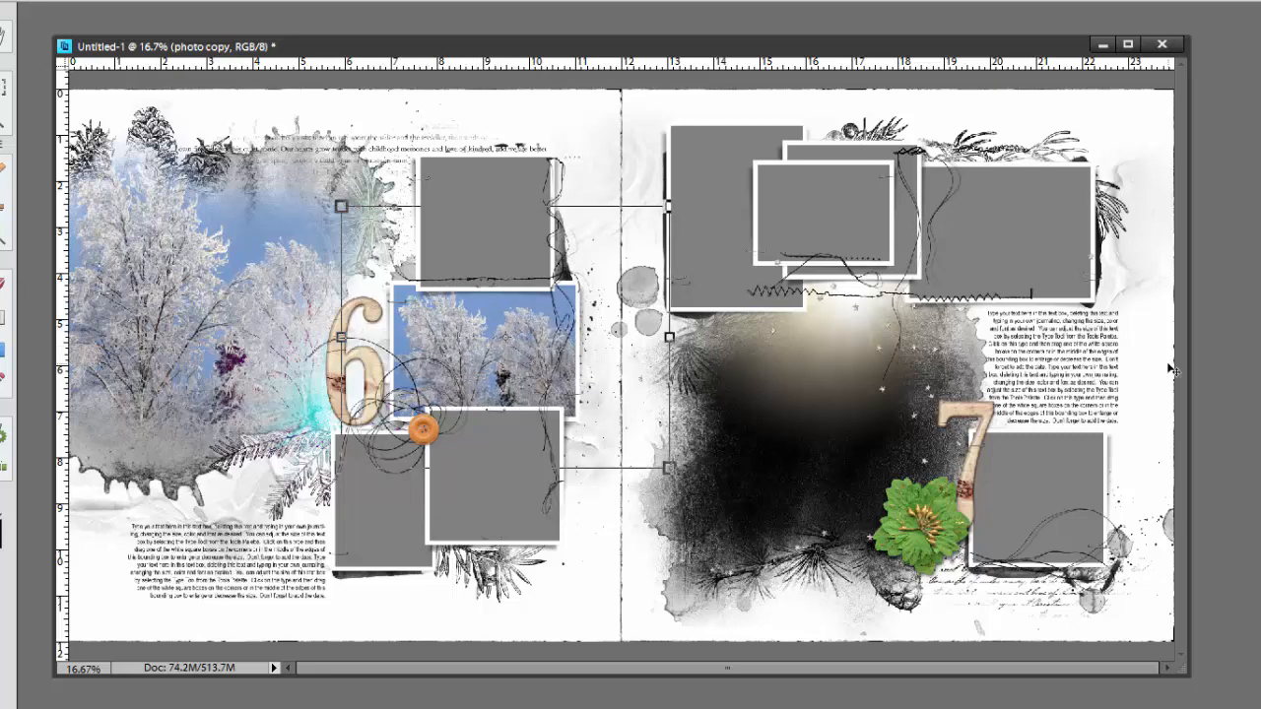